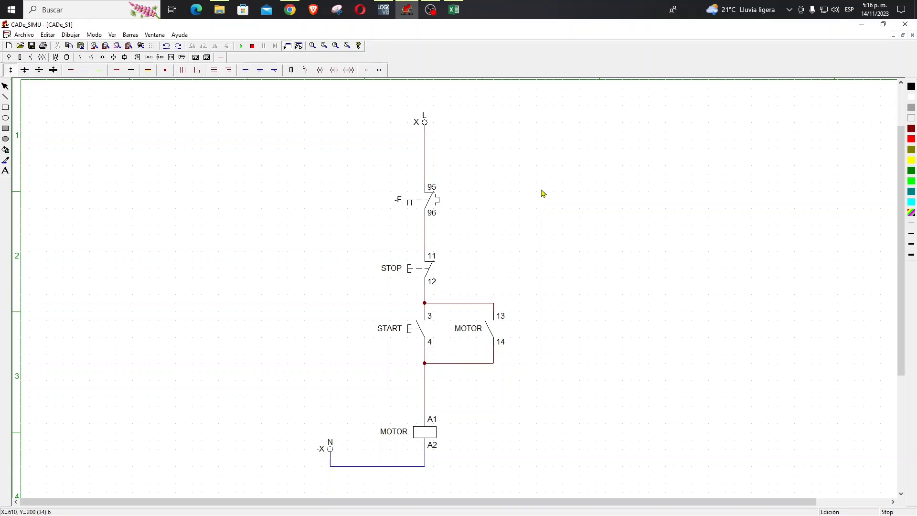
Look over the LOGO! basic function tables in the Excel workbook and return to the CADe_SIMU circuit.
{"action": "left_click", "coordinate": [453, 10]}
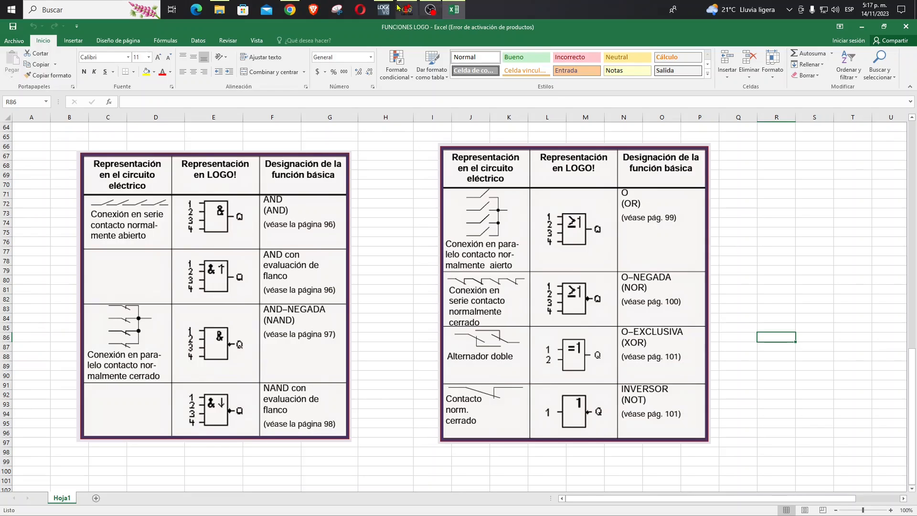
{"action": "left_click", "coordinate": [407, 9]}
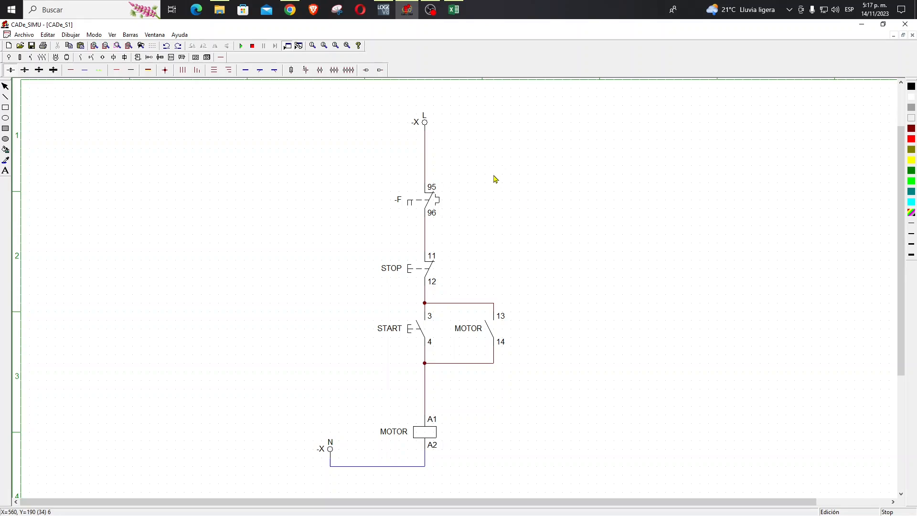
Simulate the motor control circuit, operating START and STOP once each, and end the simulation.
{"action": "left_click", "coordinate": [242, 46]}
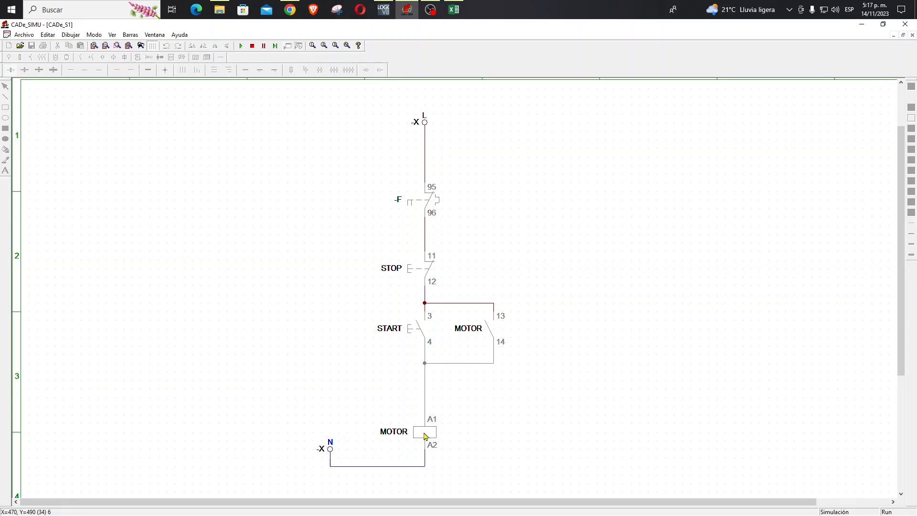
{"action": "left_click", "coordinate": [410, 333]}
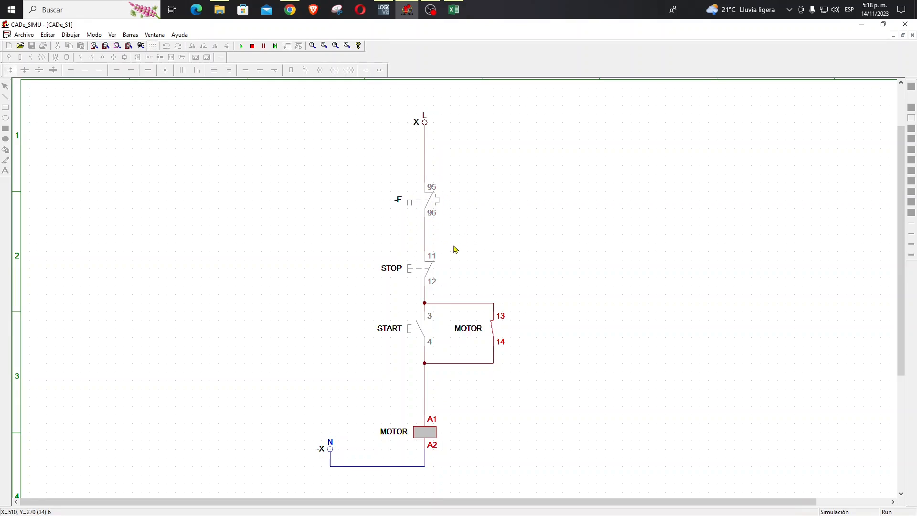
{"action": "left_click", "coordinate": [413, 272]}
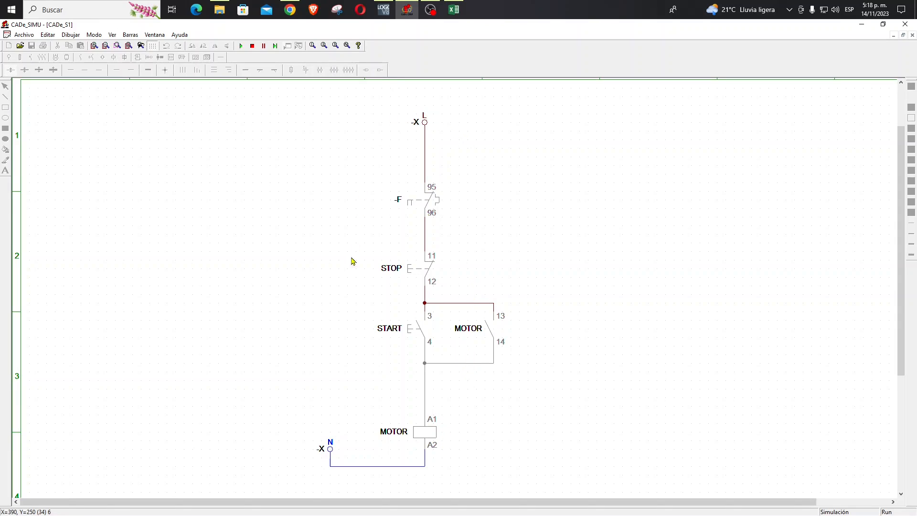
{"action": "left_click", "coordinate": [252, 46]}
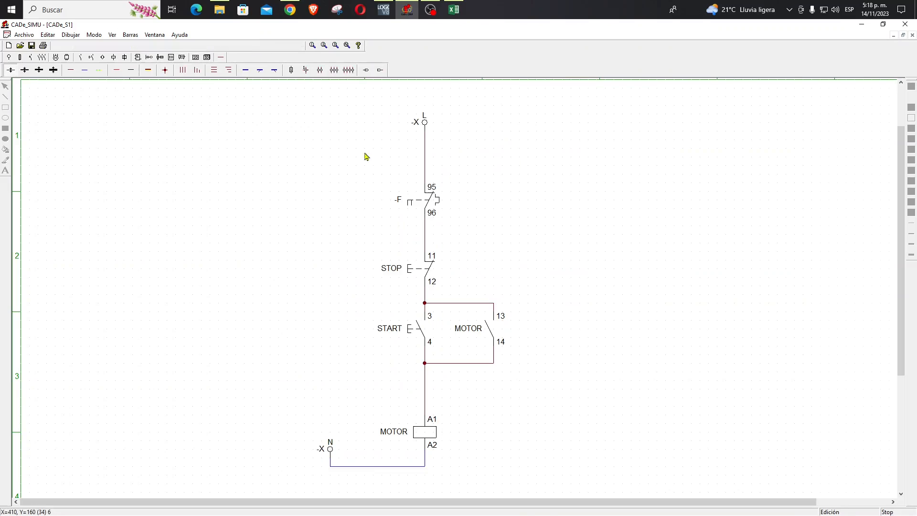
Draw ellipses around the 95-96 contact, the STOP button, the parallel branch, the START button and the MOTOR 13-14 contact.
{"action": "left_click", "coordinate": [5, 120]}
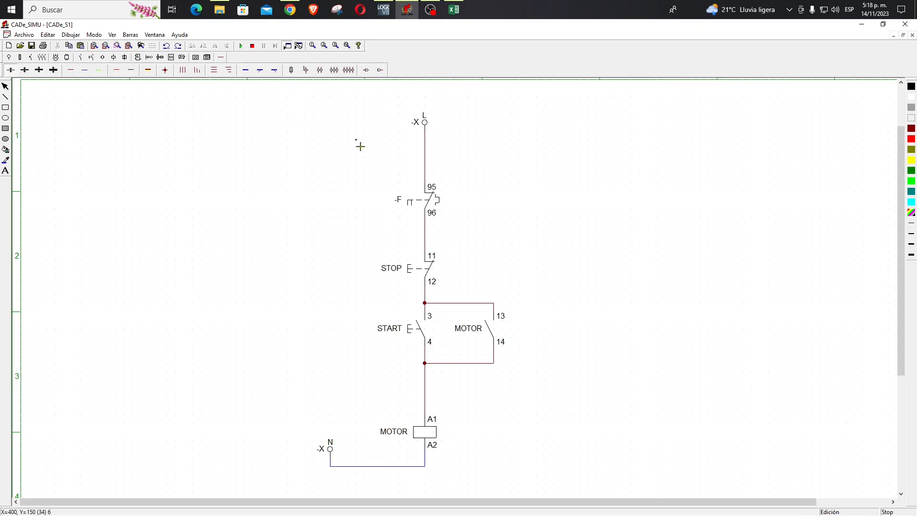
{"action": "left_click_drag", "start_coordinate": [388, 173], "coordinate": [464, 230]}
{"action": "mouse_move", "coordinate": [408, 252]}
{"action": "left_mouse_down"}
{"action": "mouse_move", "coordinate": [473, 292]}
{"action": "mouse_move", "coordinate": [549, 385]}
{"action": "left_mouse_up"}
{"action": "mouse_move", "coordinate": [408, 311]}
{"action": "left_mouse_down"}
{"action": "mouse_move", "coordinate": [448, 334]}
{"action": "mouse_move", "coordinate": [449, 354]}
{"action": "left_mouse_up"}
{"action": "mouse_move", "coordinate": [476, 311]}
{"action": "left_mouse_down"}
{"action": "mouse_move", "coordinate": [506, 320]}
{"action": "mouse_move", "coordinate": [529, 358]}
{"action": "left_mouse_up"}
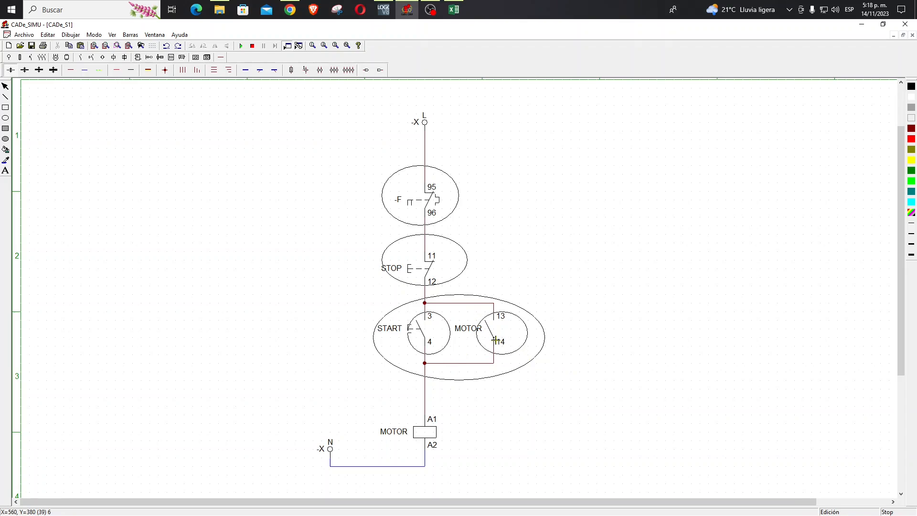
{"action": "right_click", "coordinate": [557, 304]}
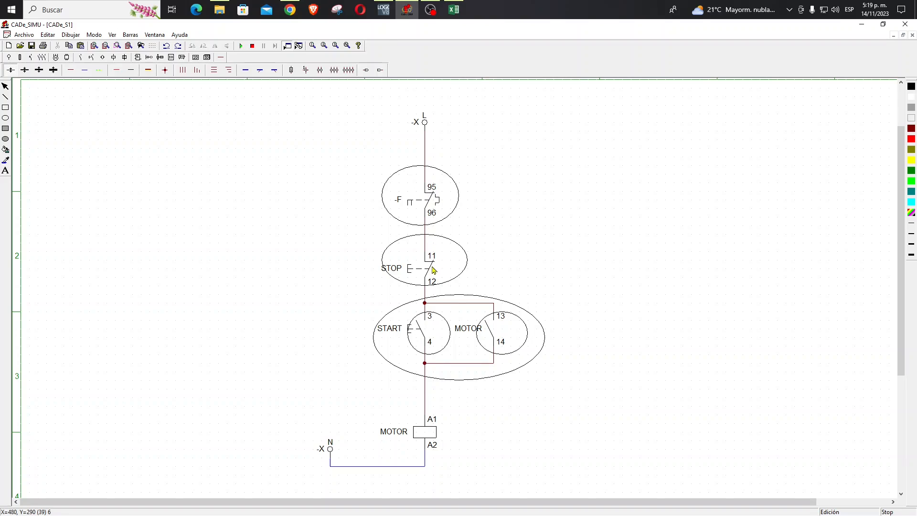
Switch to LOGO!Soft Comfort and place three digital input blocks aligned in a vertical column.
{"action": "left_click", "coordinate": [384, 10]}
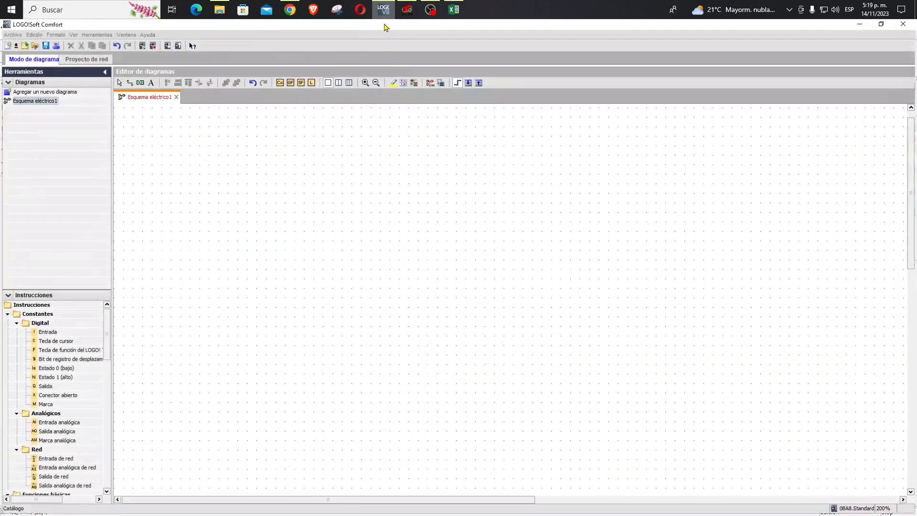
{"action": "left_click", "coordinate": [50, 336]}
{"action": "left_click_drag", "start_coordinate": [49, 336], "coordinate": [322, 176]}
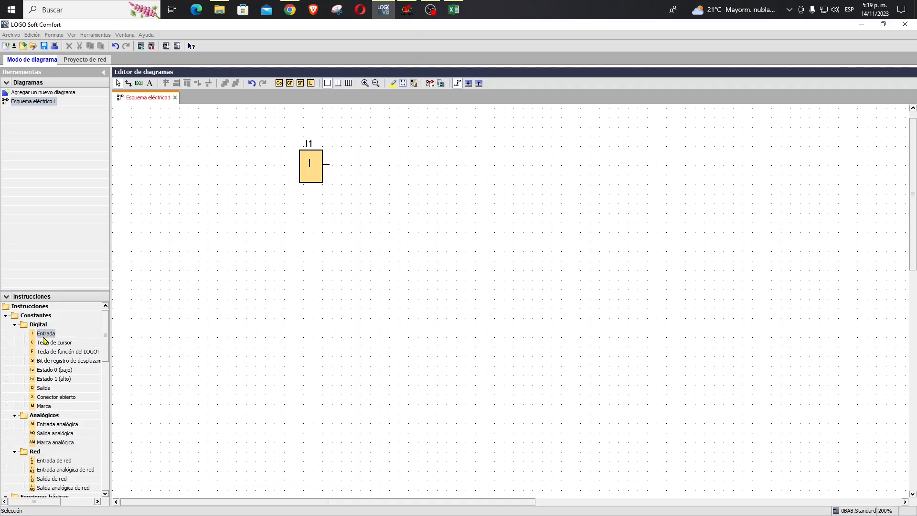
{"action": "left_click_drag", "start_coordinate": [45, 340], "coordinate": [309, 276]}
{"action": "left_click_drag", "start_coordinate": [313, 239], "coordinate": [309, 233]}
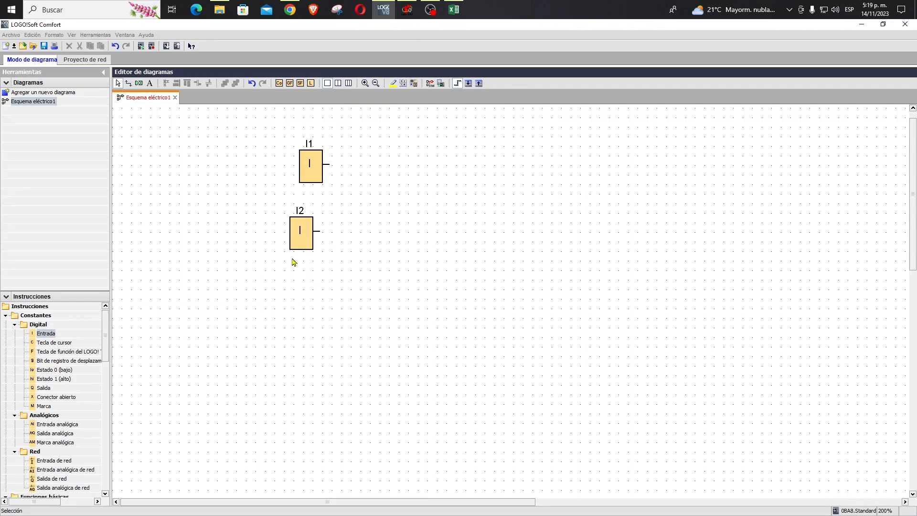
{"action": "left_click_drag", "start_coordinate": [42, 334], "coordinate": [311, 323]}
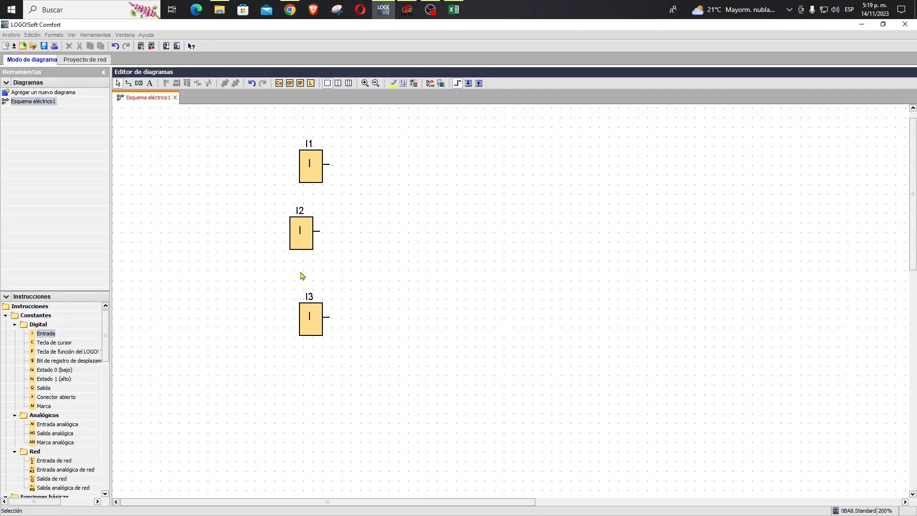
{"action": "left_click_drag", "start_coordinate": [312, 249], "coordinate": [321, 260]}
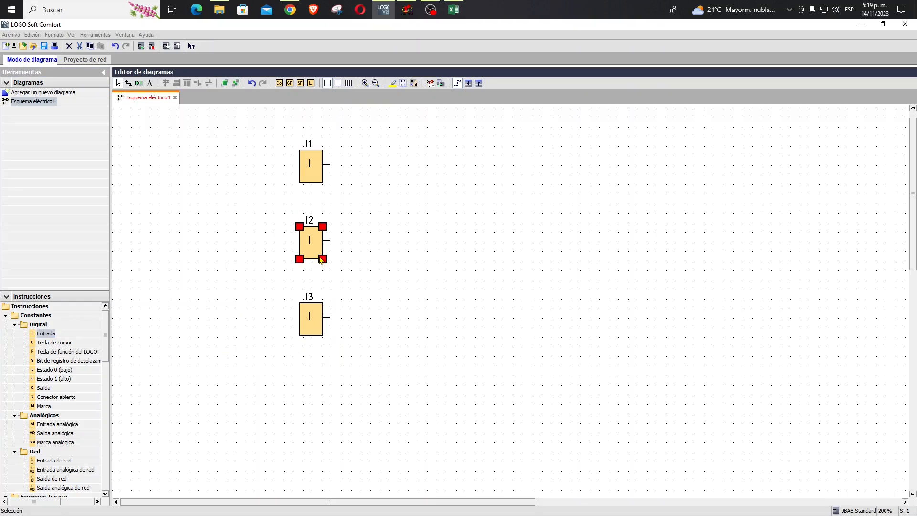
Add the comment "CONTACTO 95-96" to input I1.
{"action": "double_click", "coordinate": [320, 180]}
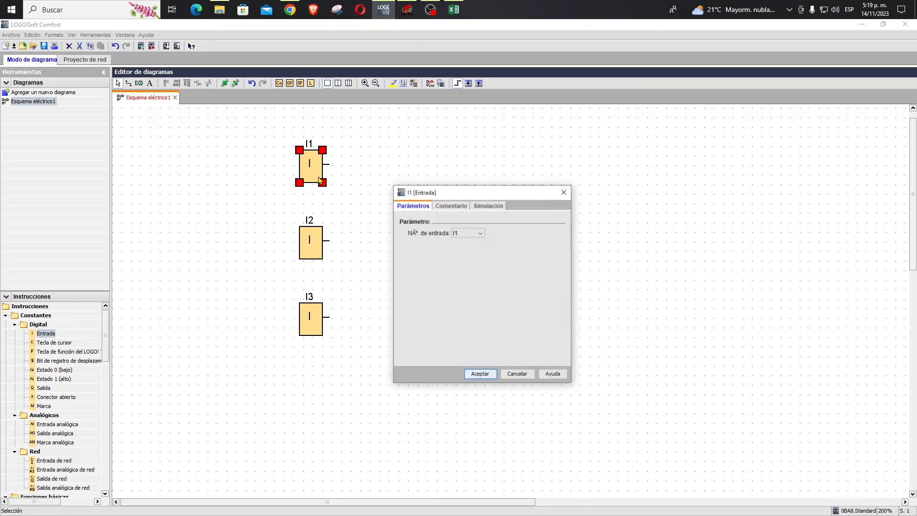
{"action": "left_click", "coordinate": [447, 207]}
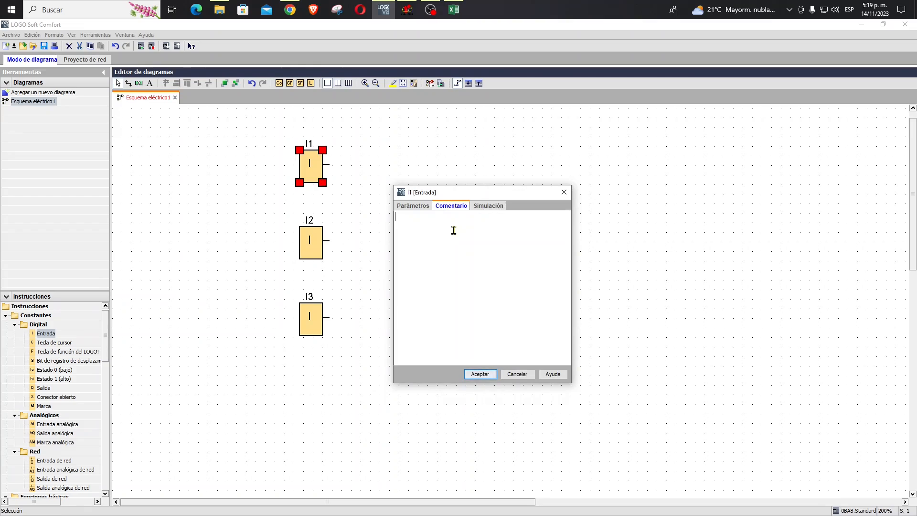
{"action": "type", "text": "CONTACTO 95-96"}
{"action": "left_click", "coordinate": [480, 375]}
Add the comment "STOP" to input I2.
{"action": "left_click", "coordinate": [313, 264]}
{"action": "double_click", "coordinate": [308, 253]}
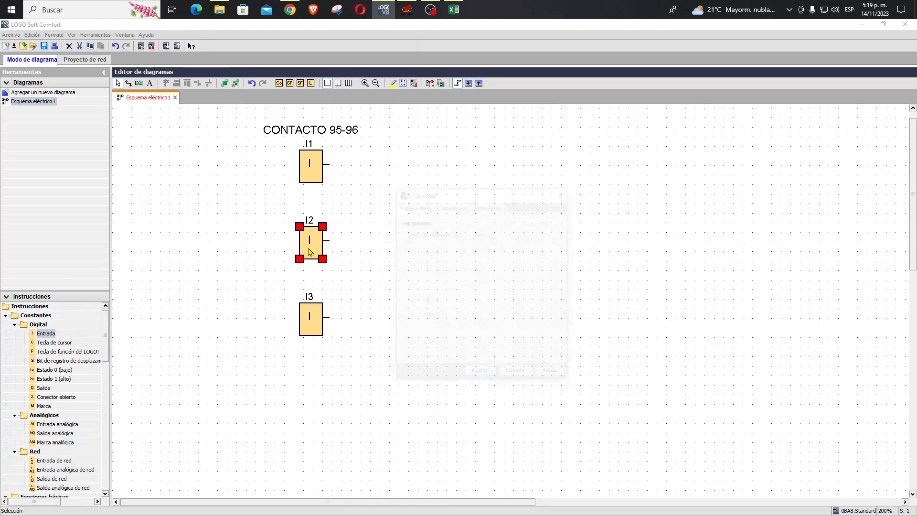
{"action": "left_click", "coordinate": [459, 207]}
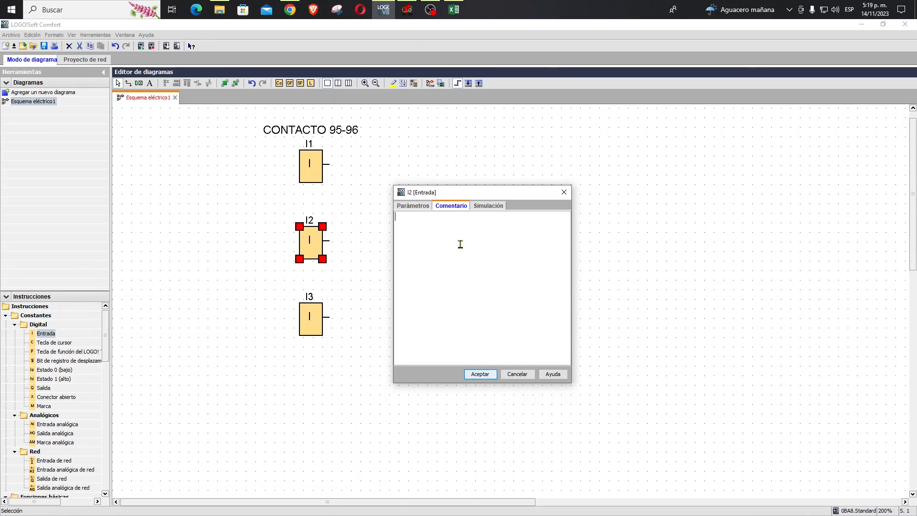
{"action": "type", "text": "STOP"}
{"action": "left_click", "coordinate": [480, 374]}
Add the comment "START" to input I3 and move the block slightly down.
{"action": "left_click", "coordinate": [314, 325]}
{"action": "double_click", "coordinate": [314, 325]}
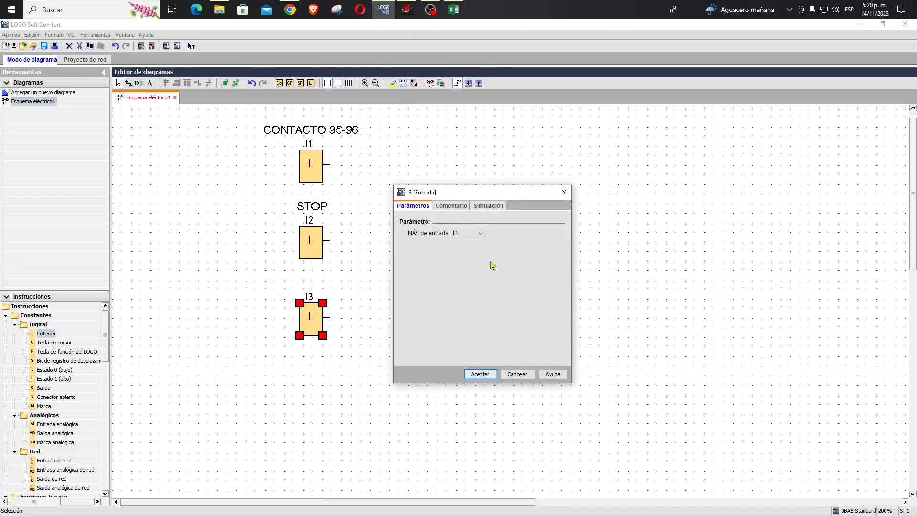
{"action": "left_click", "coordinate": [461, 207]}
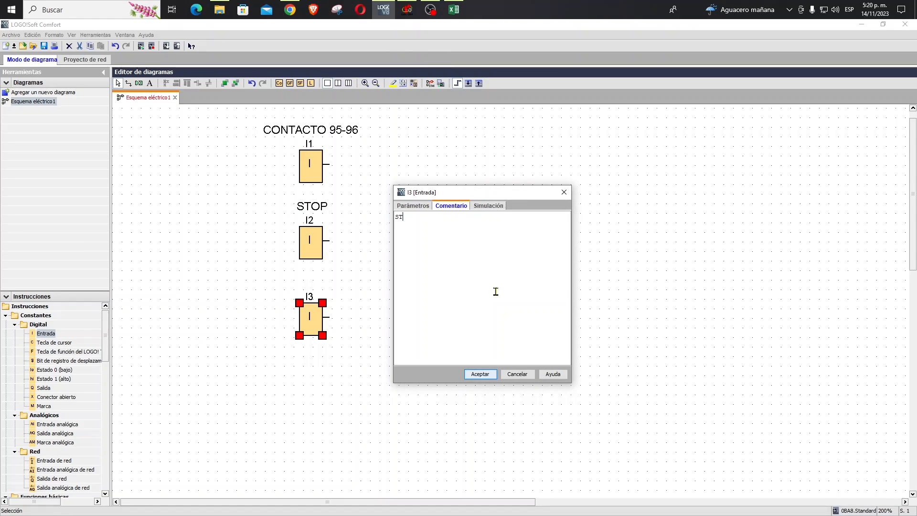
{"action": "type", "text": "START"}
{"action": "left_click", "coordinate": [480, 374]}
{"action": "left_click_drag", "start_coordinate": [320, 337], "coordinate": [319, 346]}
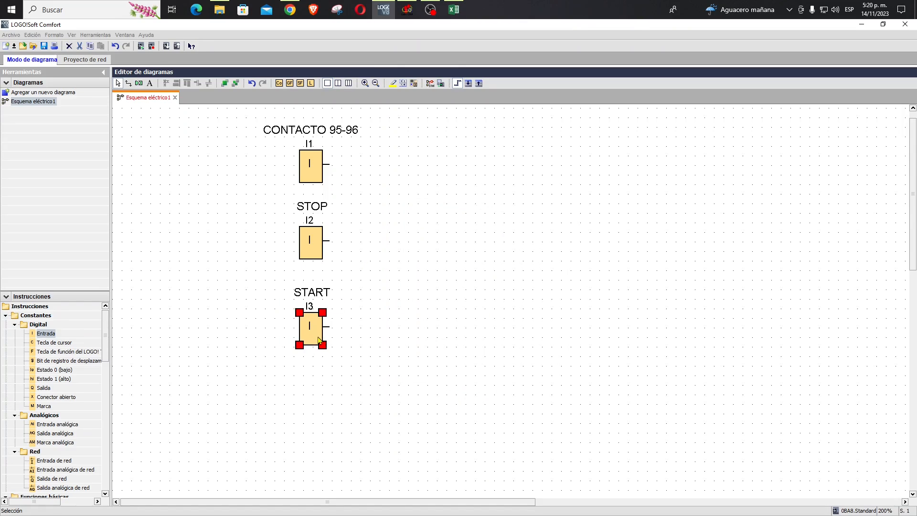
{"action": "left_click", "coordinate": [361, 341]}
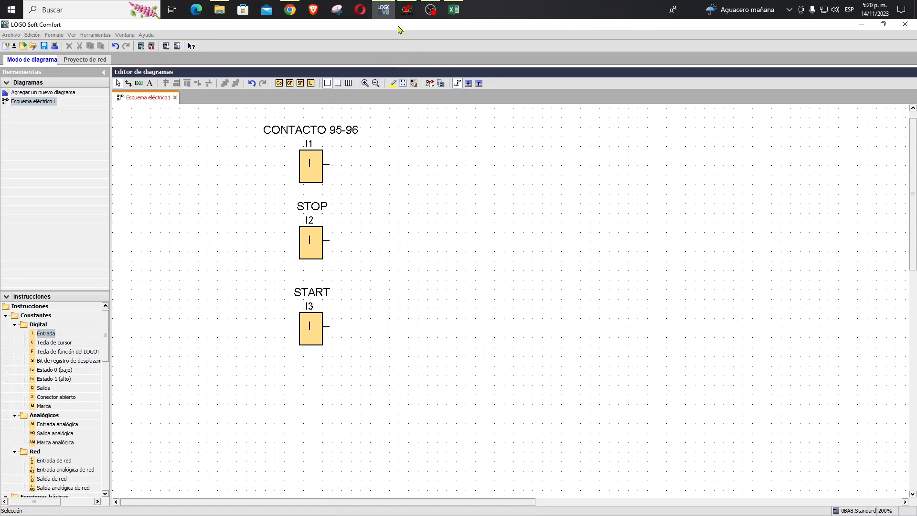
Compare the CADe_SIMU circuit with the LOGO! inputs and check the Excel tables for the function matching series contacts.
{"action": "left_click", "coordinate": [407, 9]}
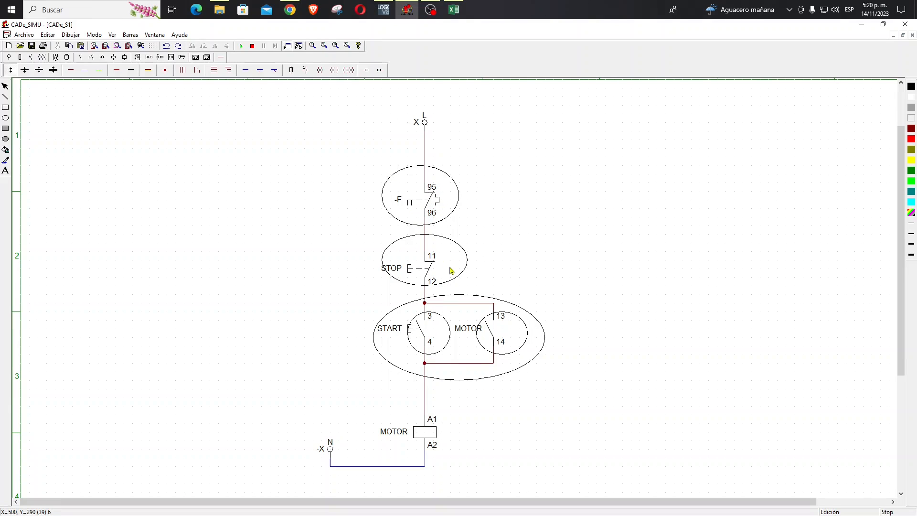
{"action": "left_click", "coordinate": [383, 9]}
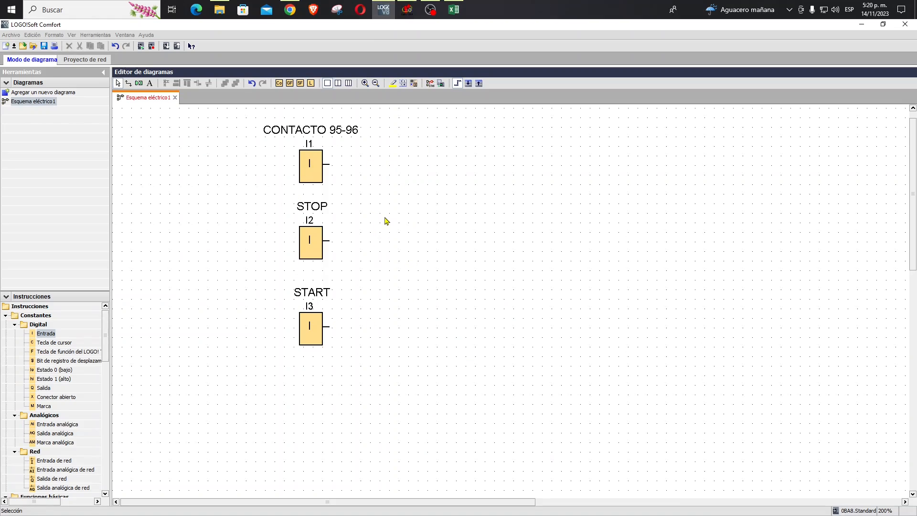
{"action": "left_click", "coordinate": [407, 10]}
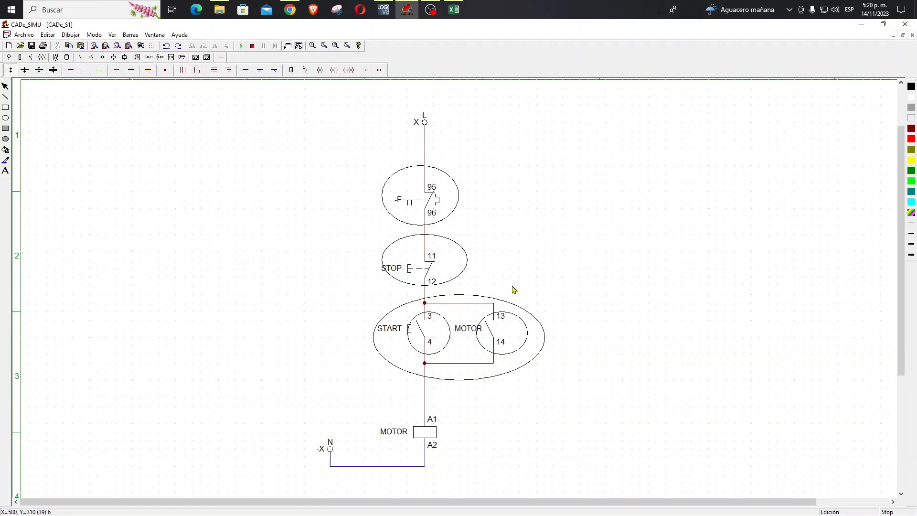
{"action": "left_click", "coordinate": [384, 14]}
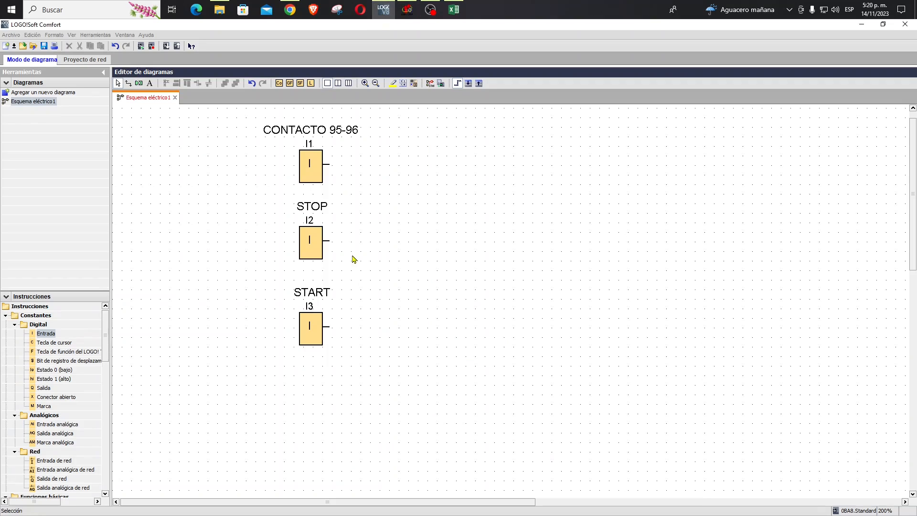
{"action": "left_click", "coordinate": [407, 10]}
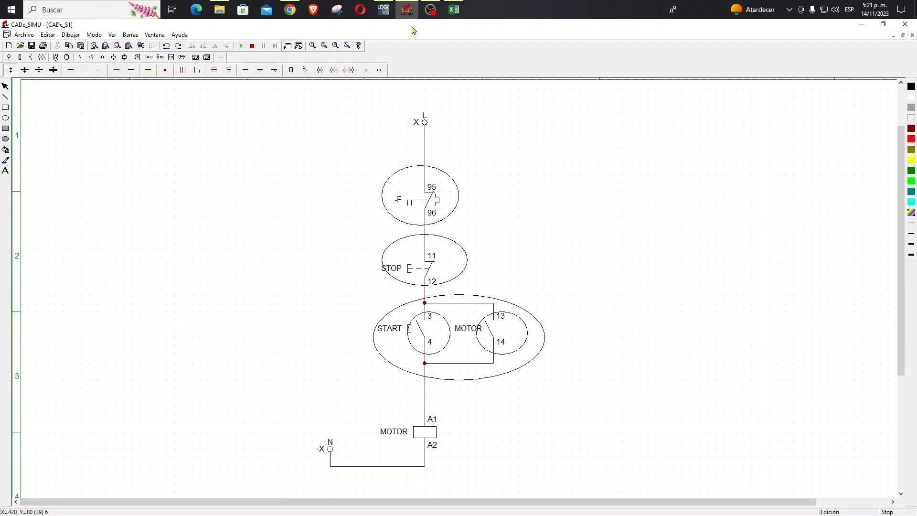
{"action": "left_click", "coordinate": [453, 9]}
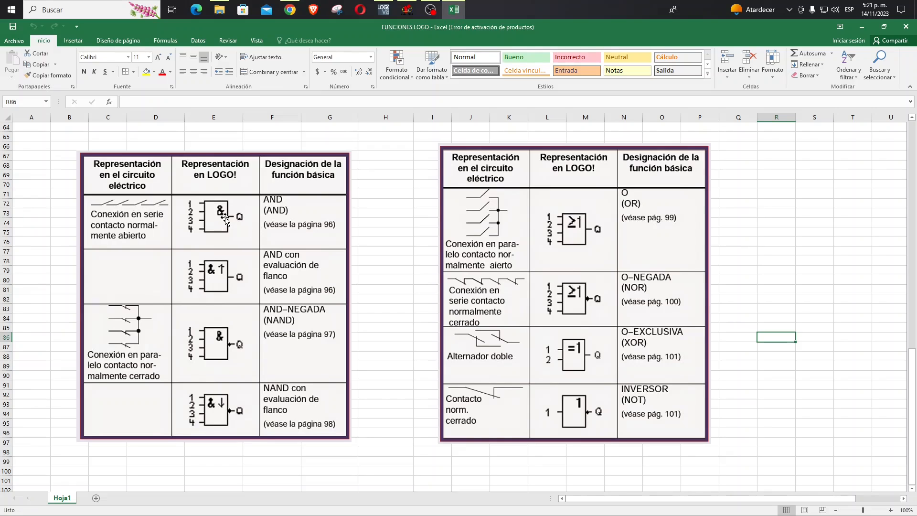
{"action": "left_click", "coordinate": [406, 10]}
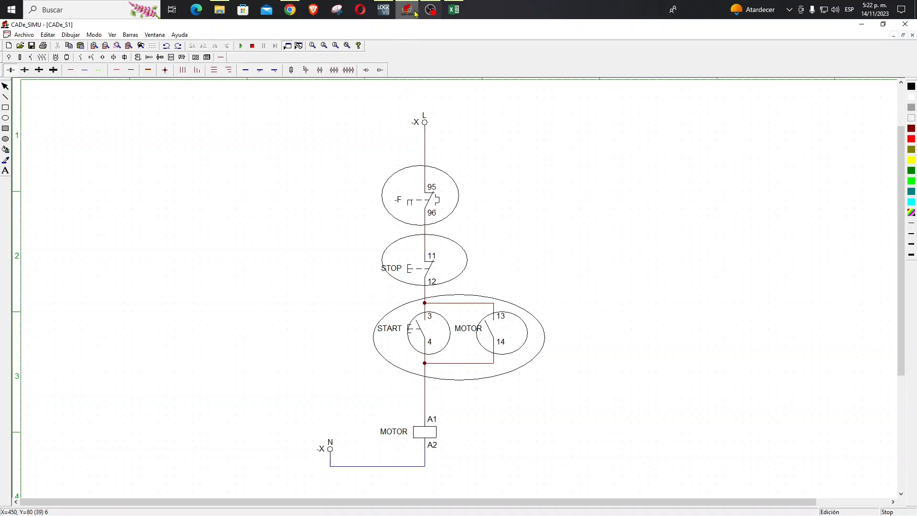
Place an AND block in the LOGO!Soft Comfort diagram, beside inputs I1 and I2.
{"action": "left_click", "coordinate": [384, 10]}
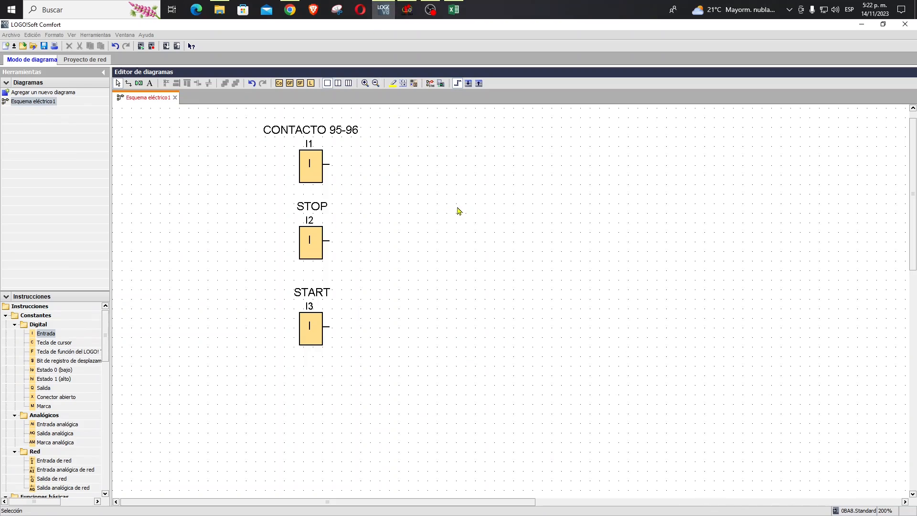
{"action": "left_click_drag", "start_coordinate": [108, 345], "coordinate": [103, 389]}
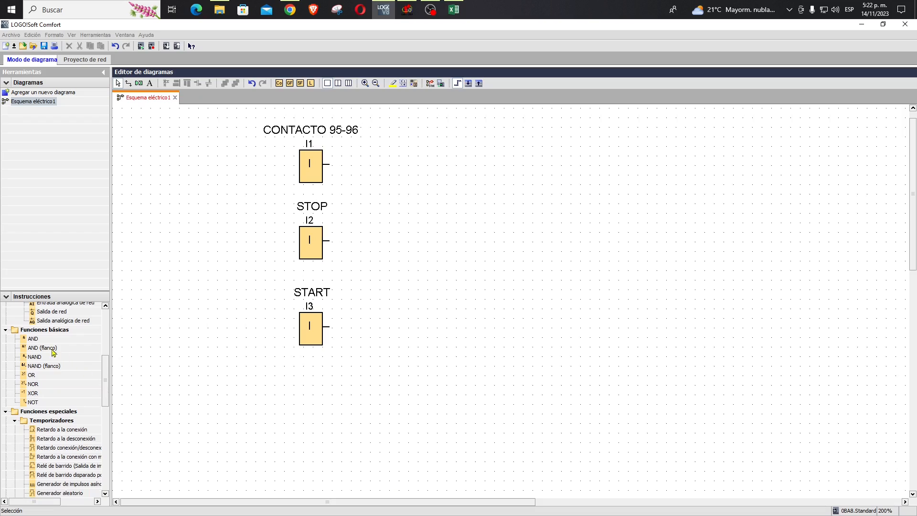
{"action": "left_click", "coordinate": [33, 338]}
{"action": "left_click", "coordinate": [410, 260]}
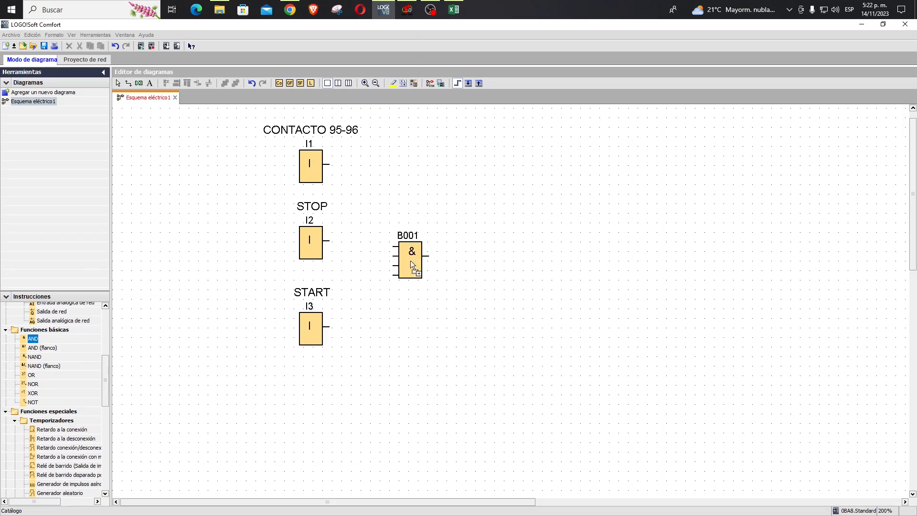
{"action": "left_click_drag", "start_coordinate": [446, 211], "coordinate": [456, 215]}
{"action": "key", "text": "Escape"}
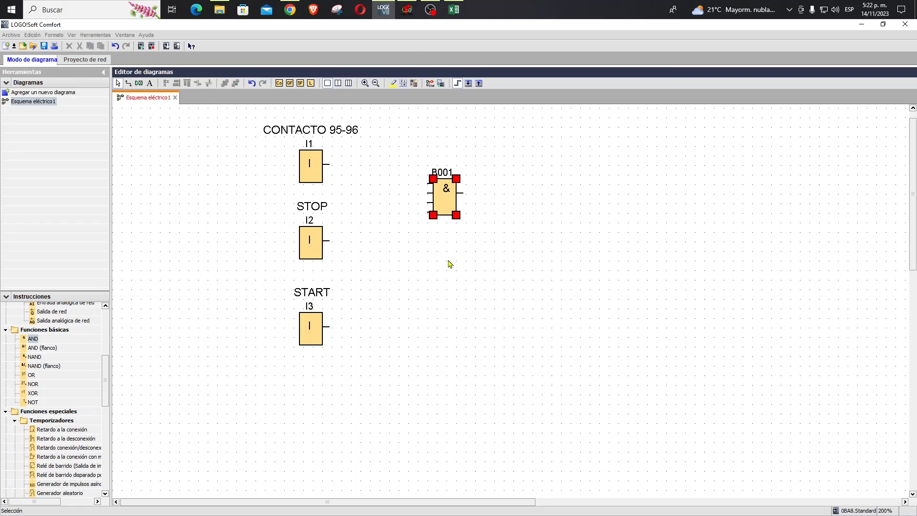
{"action": "left_click", "coordinate": [449, 262]}
Connect input I1 to the first and input I2 to the second input of the AND block.
{"action": "mouse_move", "coordinate": [328, 164]}
{"action": "left_mouse_down"}
{"action": "mouse_move", "coordinate": [424, 192]}
{"action": "mouse_move", "coordinate": [429, 183]}
{"action": "left_mouse_up"}
{"action": "mouse_move", "coordinate": [328, 240]}
{"action": "left_mouse_down"}
{"action": "mouse_move", "coordinate": [360, 237]}
{"action": "mouse_move", "coordinate": [428, 193]}
{"action": "left_mouse_up"}
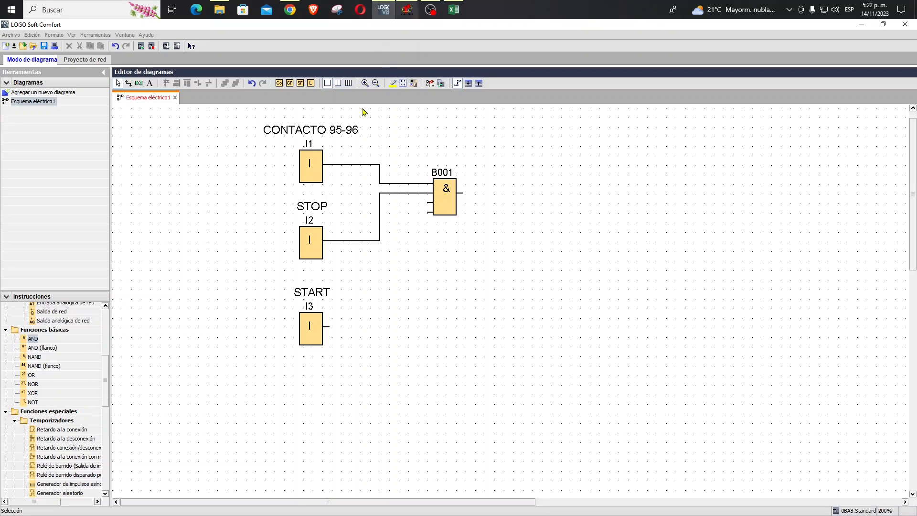
{"action": "double_click", "coordinate": [315, 165]}
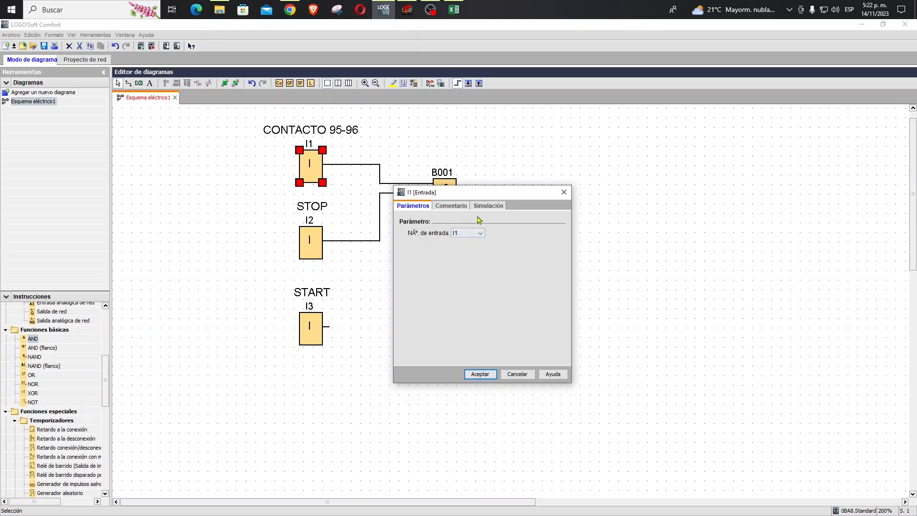
{"action": "left_click", "coordinate": [495, 208]}
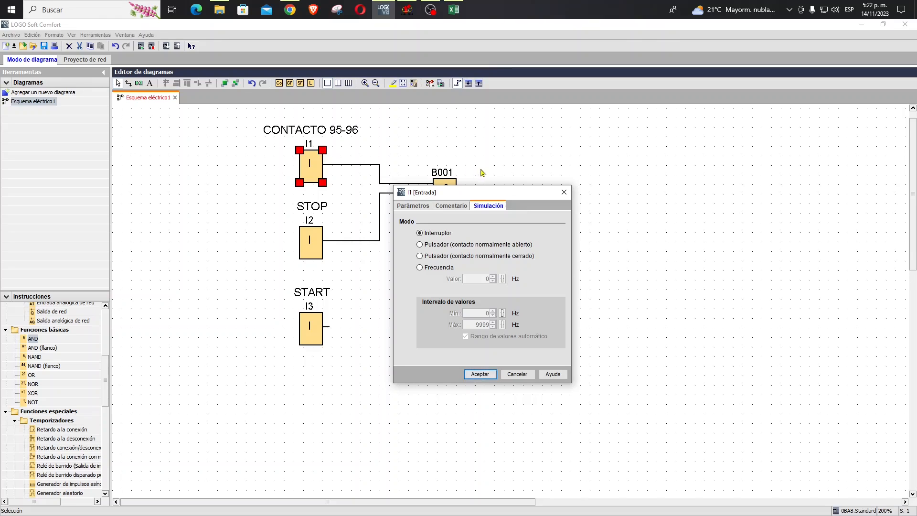
{"action": "left_click", "coordinate": [564, 192]}
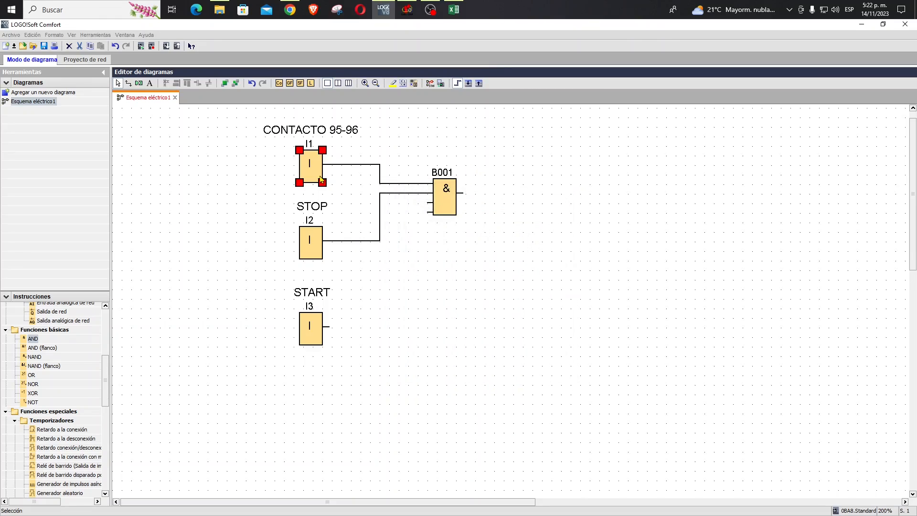
Set the simulation mode of input I1 (CONTACTO 95-96) to a normally closed pushbutton.
{"action": "double_click", "coordinate": [315, 170]}
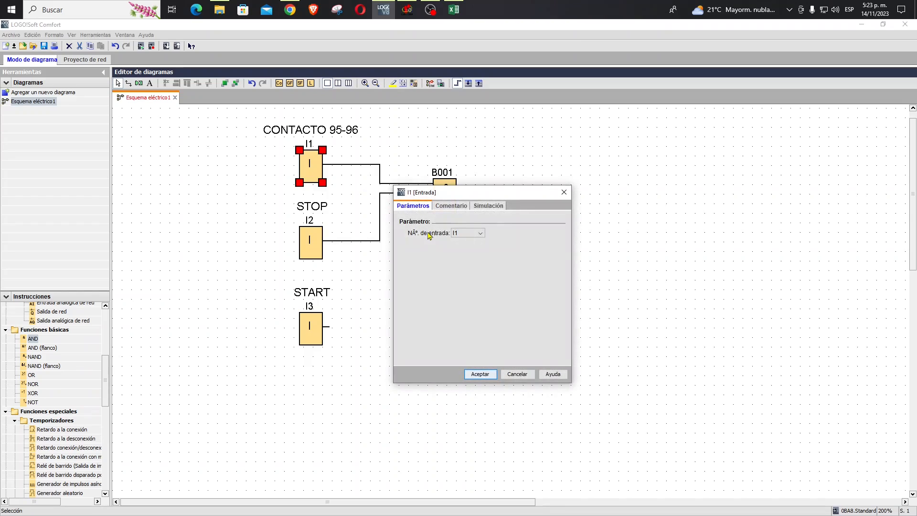
{"action": "left_click", "coordinate": [489, 206]}
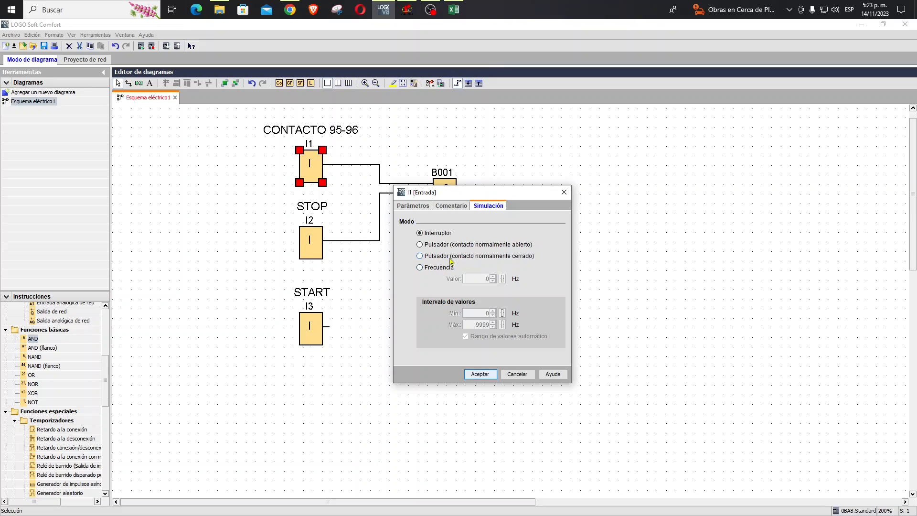
{"action": "left_click", "coordinate": [421, 257]}
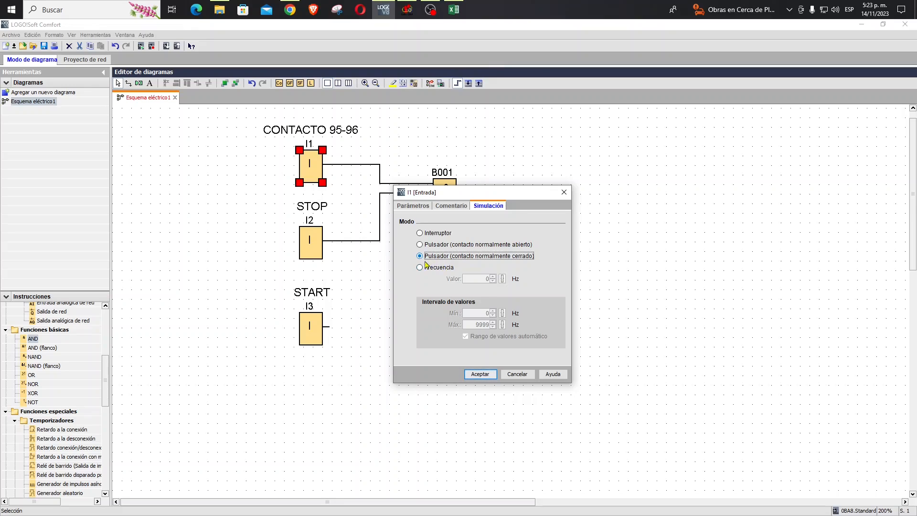
{"action": "left_click", "coordinate": [478, 377]}
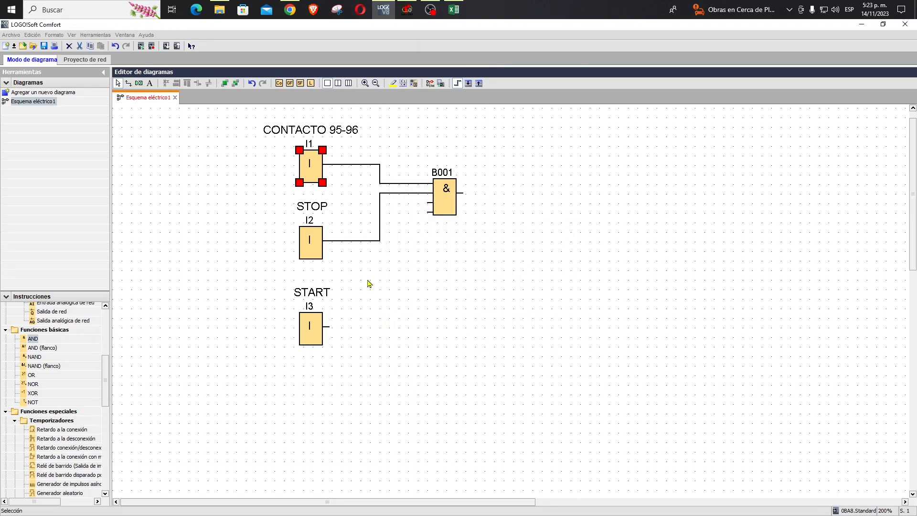
Set the simulation mode of input I2 (STOP) to a normally closed pushbutton.
{"action": "double_click", "coordinate": [315, 249]}
{"action": "left_click", "coordinate": [485, 206]}
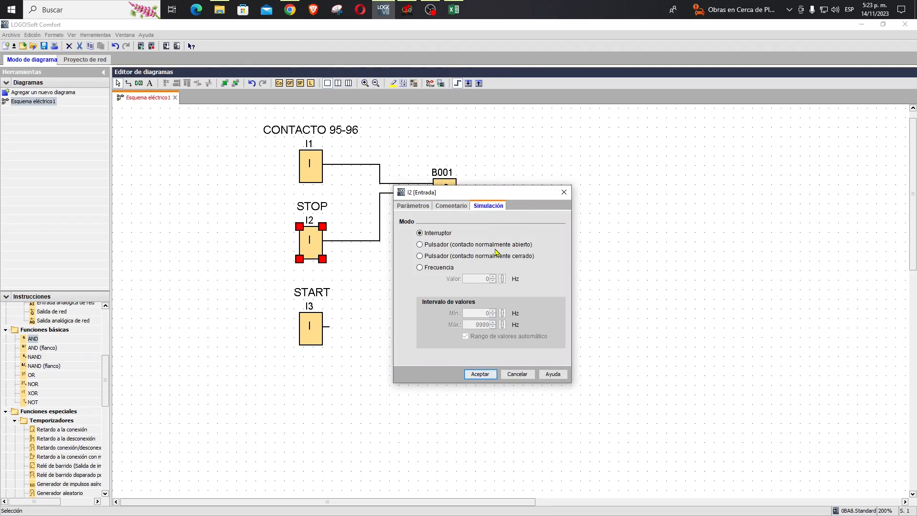
{"action": "left_click", "coordinate": [420, 256]}
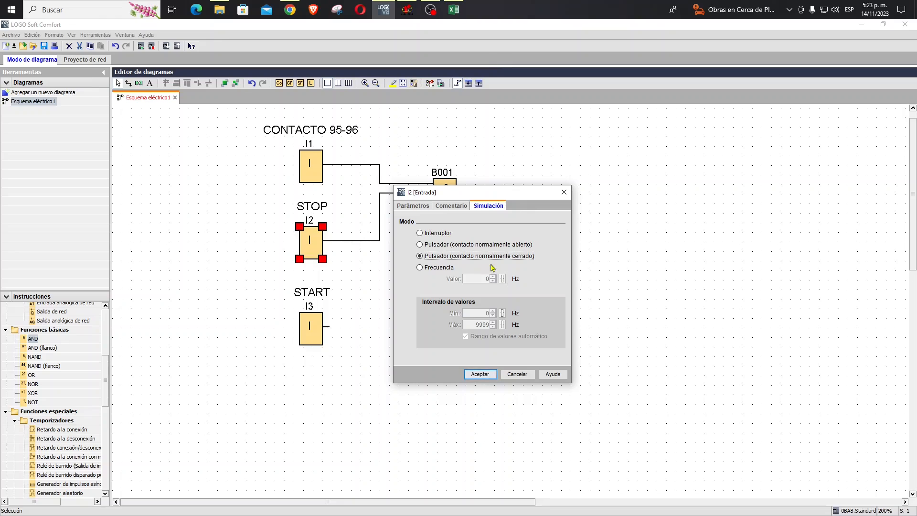
{"action": "left_click", "coordinate": [482, 375]}
{"action": "left_click", "coordinate": [422, 252]}
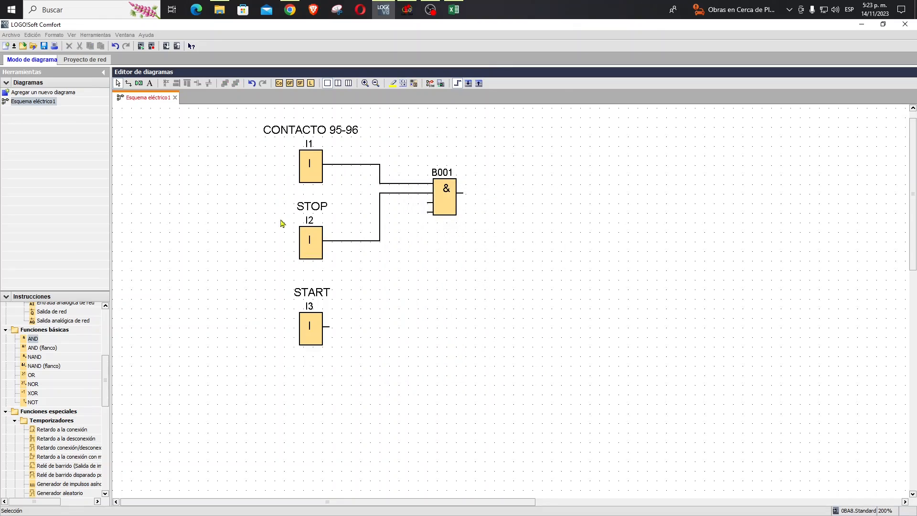
Examine the parallel START and MOTOR contacts in CADe_SIMU, check the Excel function tables for the matching block, and return to LOGO!Soft Comfort.
{"action": "left_click", "coordinate": [406, 10]}
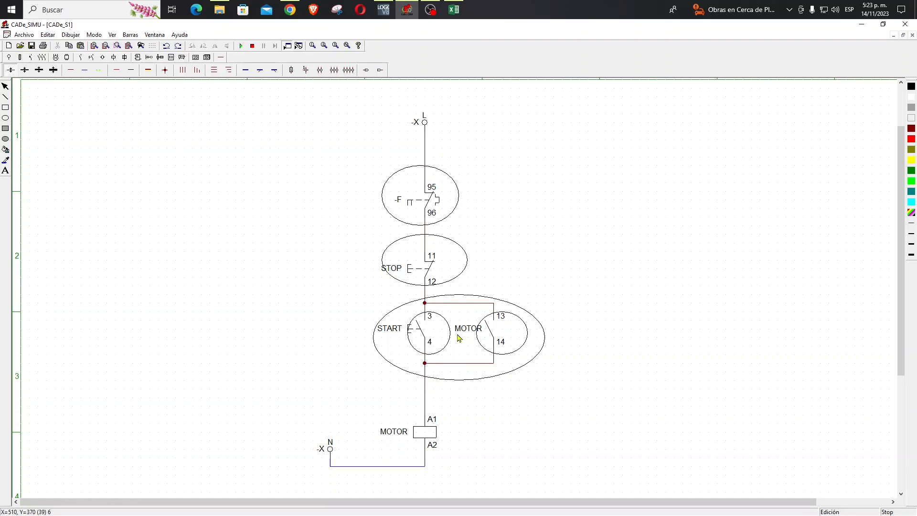
{"action": "left_click", "coordinate": [454, 10]}
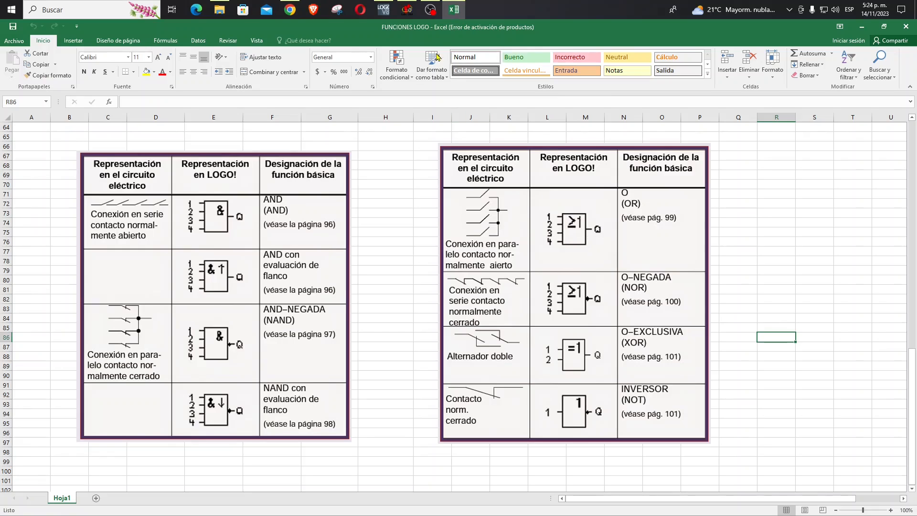
{"action": "left_click", "coordinate": [407, 9]}
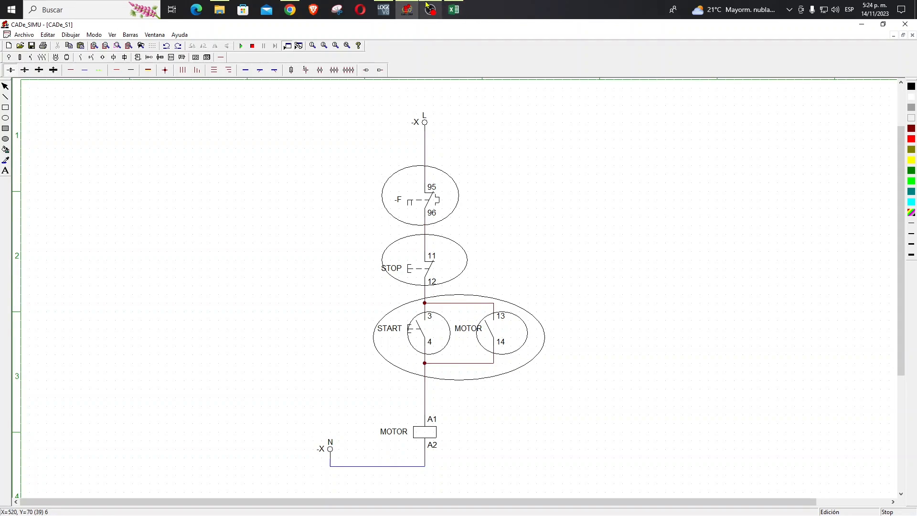
{"action": "left_click", "coordinate": [453, 9]}
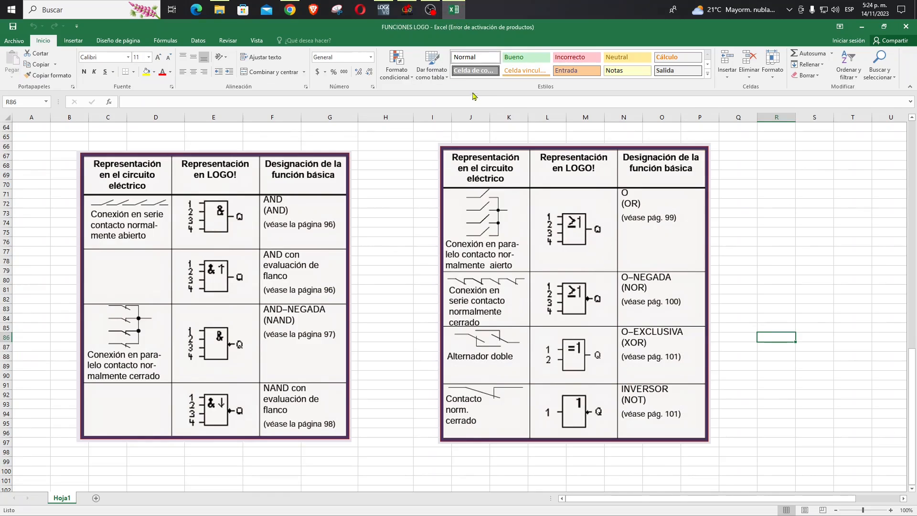
{"action": "left_click", "coordinate": [384, 9]}
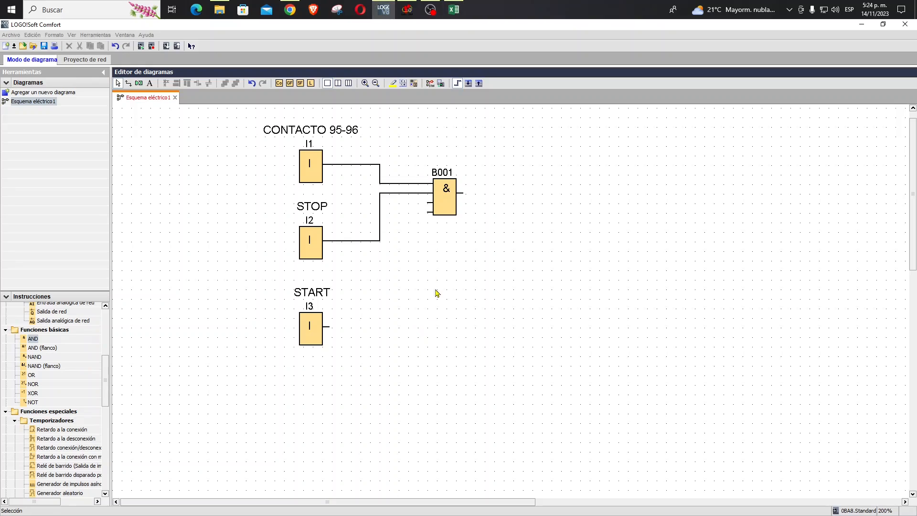
Move the AND block farther from the inputs and place an OR block between input I2 and the AND block, slightly below it.
{"action": "left_click_drag", "start_coordinate": [449, 207], "coordinate": [525, 206]}
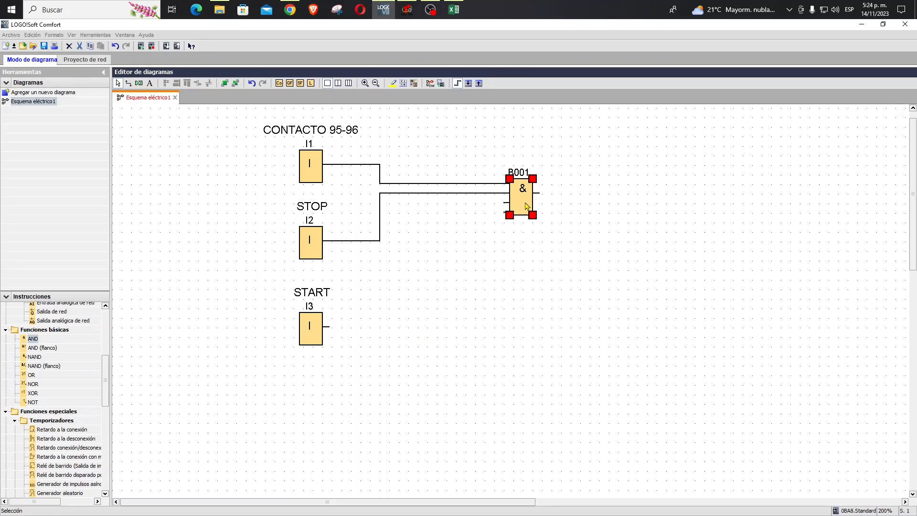
{"action": "left_click", "coordinate": [528, 309]}
{"action": "scroll", "coordinate": [107, 373], "scroll_direction": "down", "scroll_amount": 4}
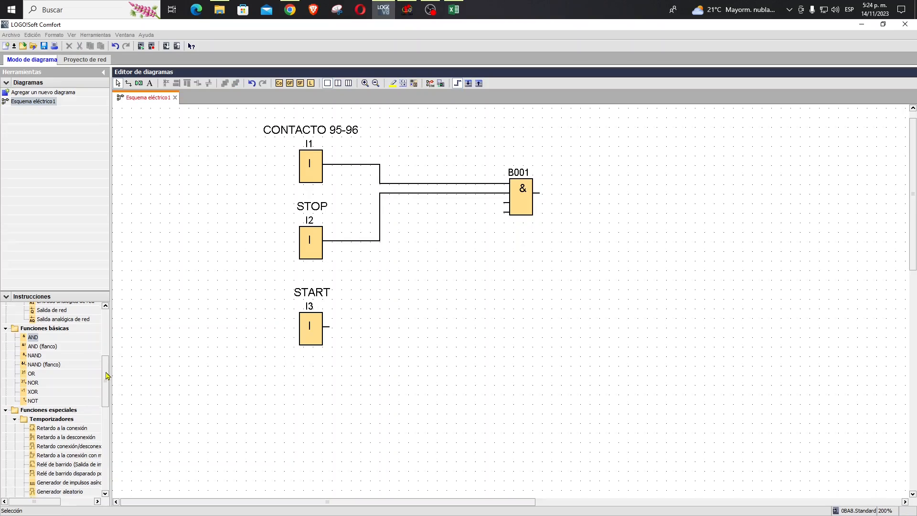
{"action": "scroll", "coordinate": [108, 377], "scroll_direction": "up", "scroll_amount": 3}
{"action": "left_click_drag", "start_coordinate": [107, 376], "coordinate": [109, 370]}
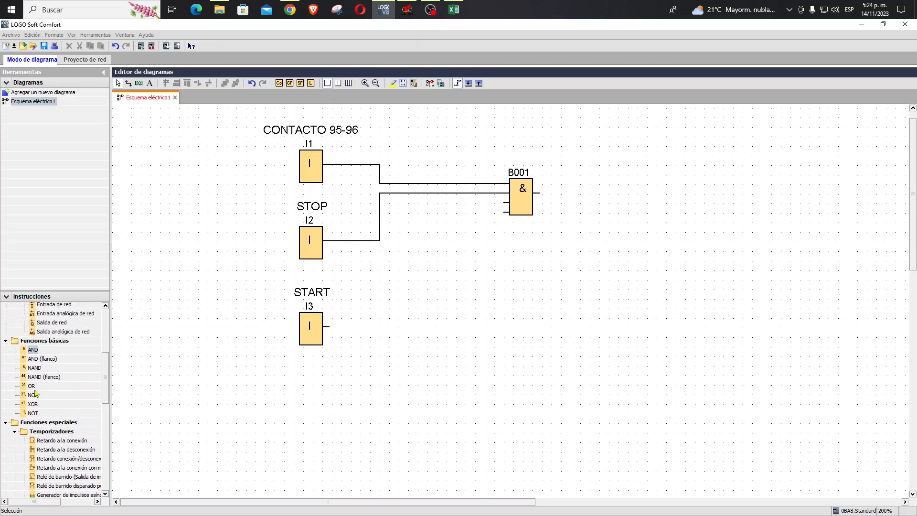
{"action": "left_click_drag", "start_coordinate": [32, 387], "coordinate": [460, 255]}
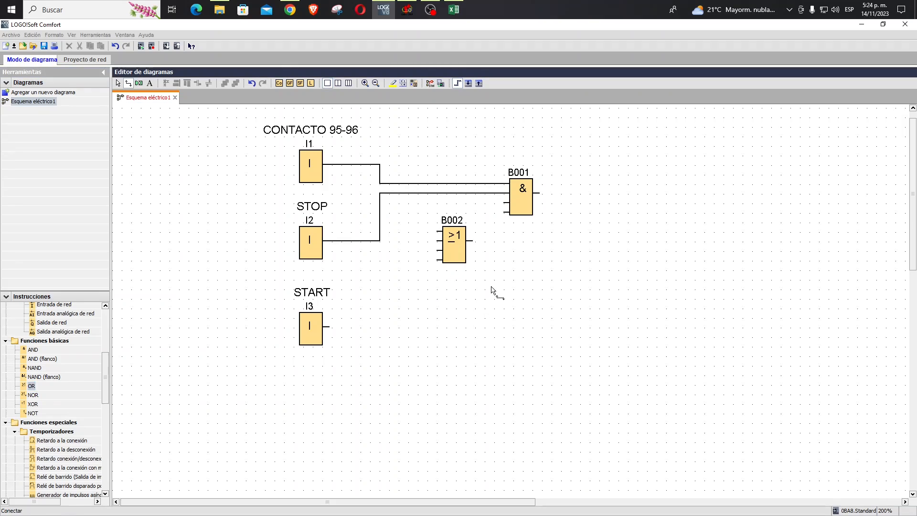
{"action": "key", "text": "Escape"}
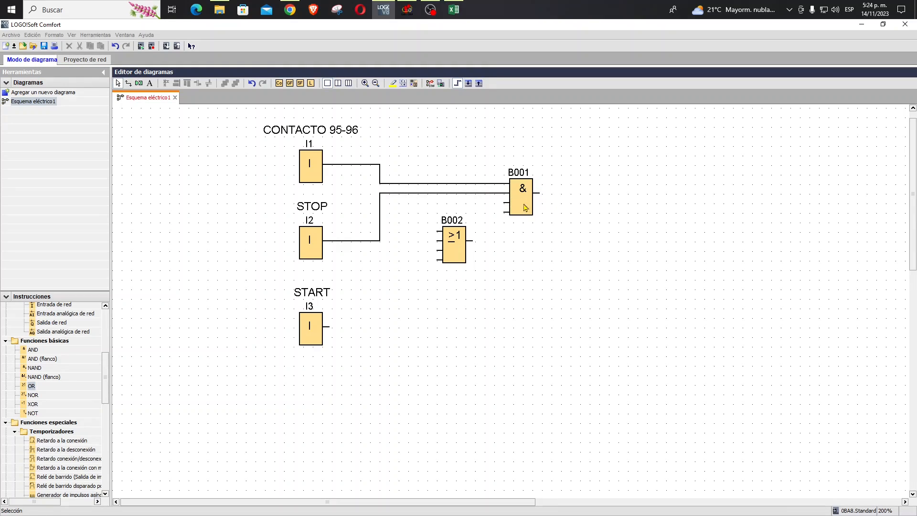
Check the CADe_SIMU circuit, then connect the OR block's output to the third AND input and input I3 to the first OR input.
{"action": "left_click", "coordinate": [407, 9]}
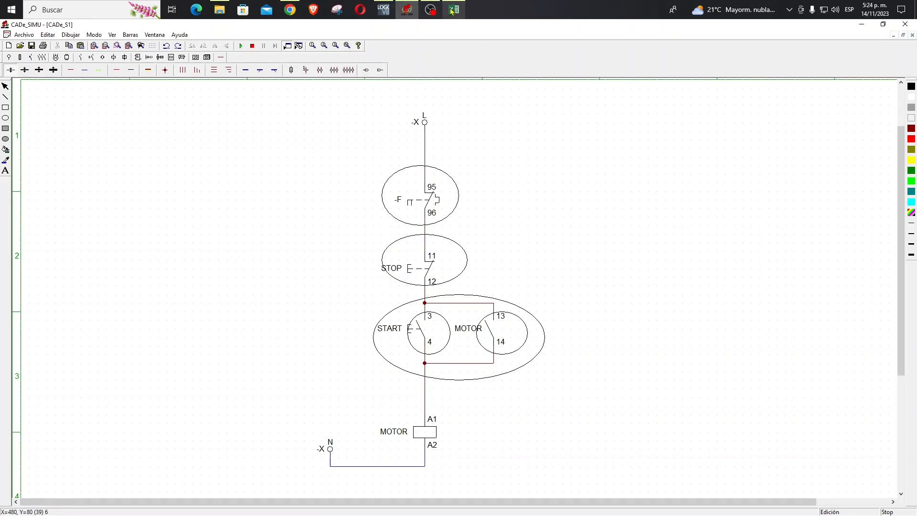
{"action": "left_click", "coordinate": [383, 10]}
{"action": "left_click_drag", "start_coordinate": [470, 241], "coordinate": [506, 203]}
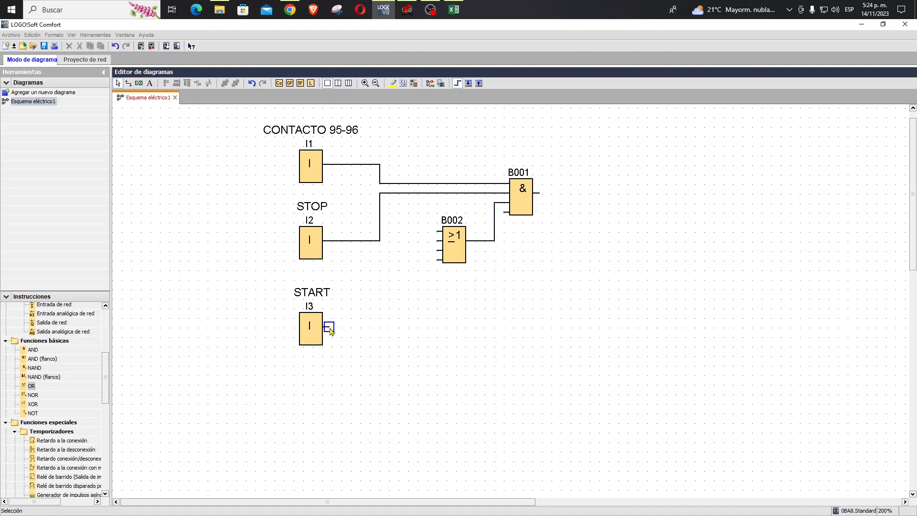
{"action": "left_click_drag", "start_coordinate": [329, 326], "coordinate": [435, 234]}
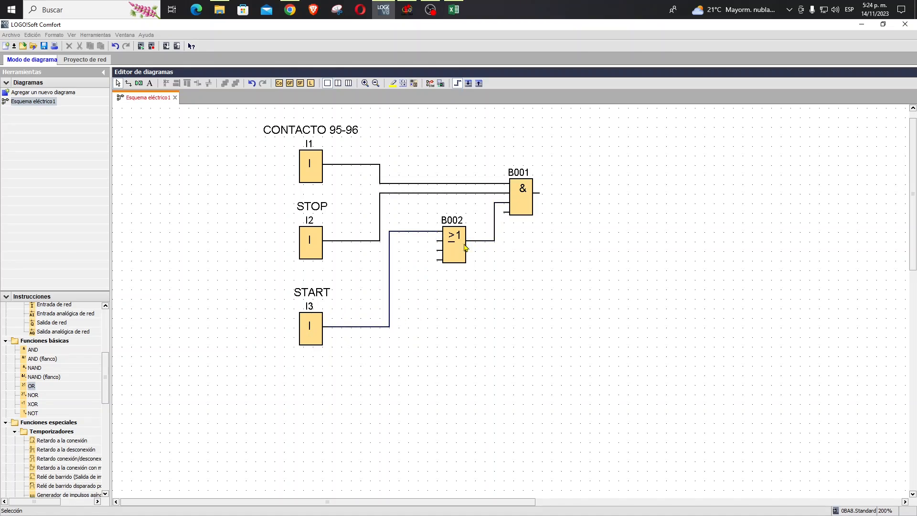
{"action": "left_click", "coordinate": [432, 293]}
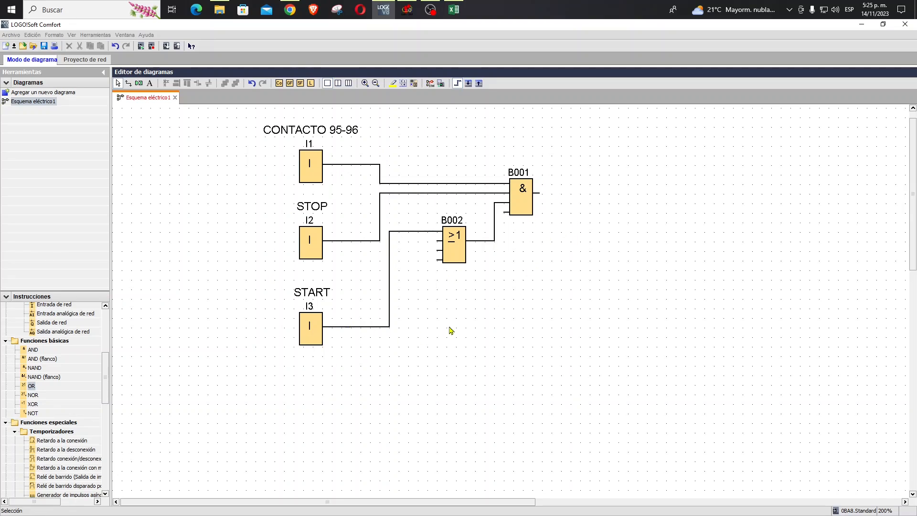
Check the motor coil in the CADe_SIMU circuit and place a digital output block in the LOGO! diagram, level with the AND block's output.
{"action": "left_click", "coordinate": [409, 11]}
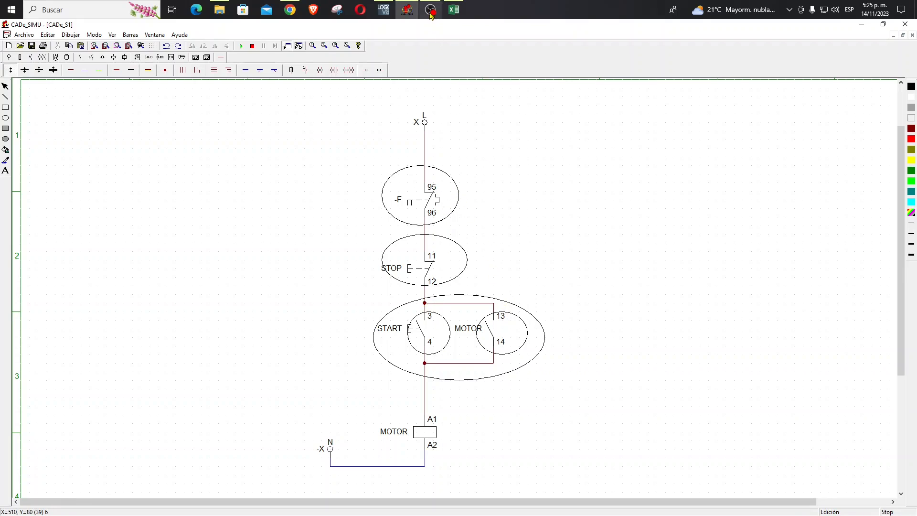
{"action": "left_click", "coordinate": [384, 9]}
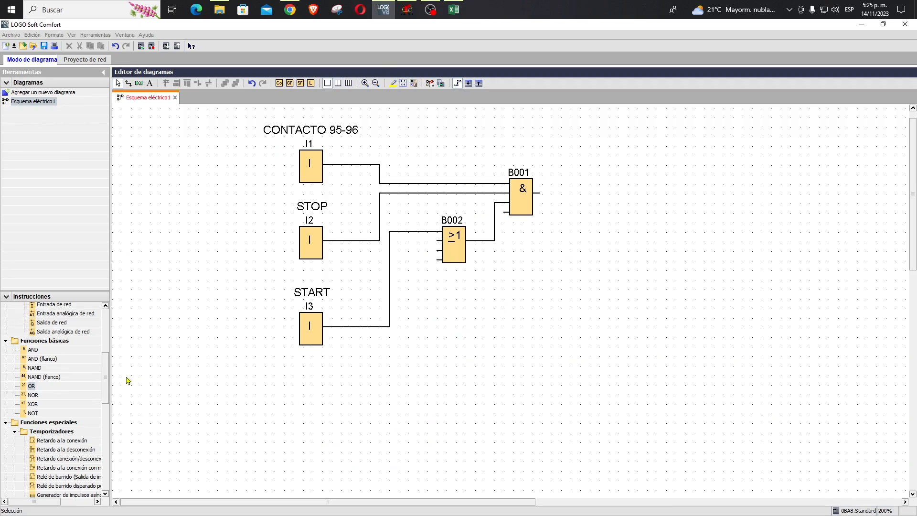
{"action": "left_click_drag", "start_coordinate": [108, 380], "coordinate": [108, 334]}
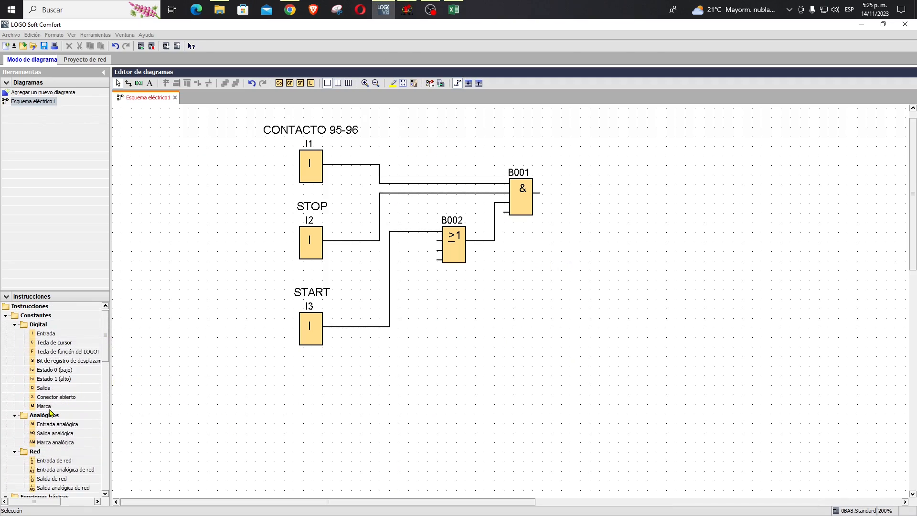
{"action": "left_click_drag", "start_coordinate": [44, 388], "coordinate": [649, 197]}
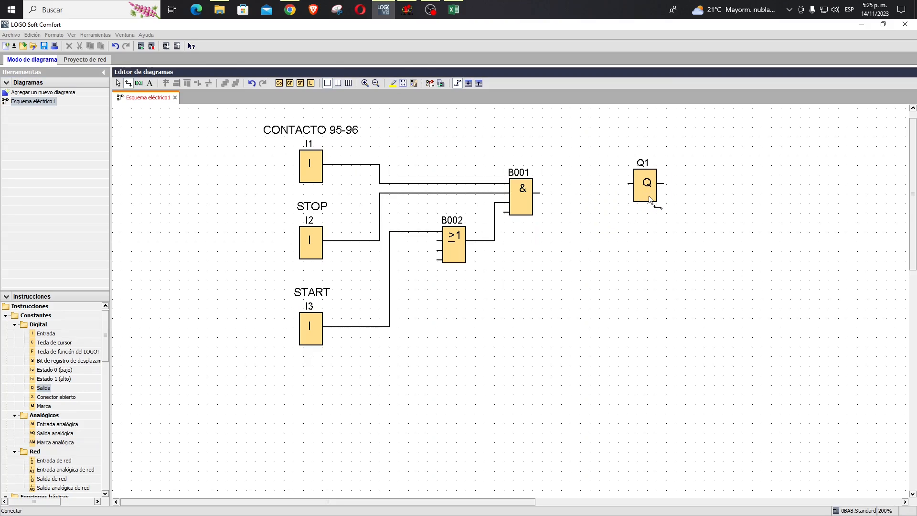
{"action": "key", "text": "Escape"}
{"action": "left_click", "coordinate": [646, 200]}
{"action": "left_click_drag", "start_coordinate": [646, 204], "coordinate": [646, 213]}
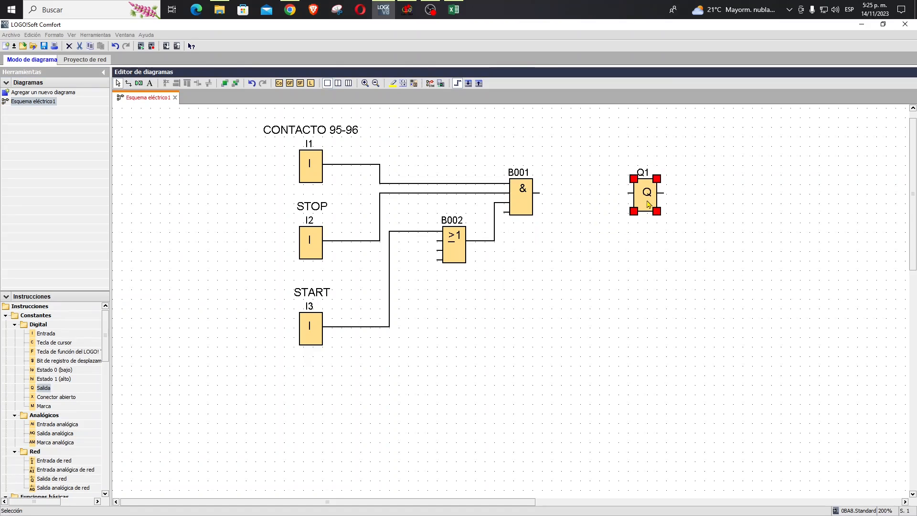
{"action": "left_click", "coordinate": [616, 244]}
Connect the AND block's output to output Q1 and add the comment "MOTOR" to Q1.
{"action": "left_click_drag", "start_coordinate": [539, 193], "coordinate": [627, 196]}
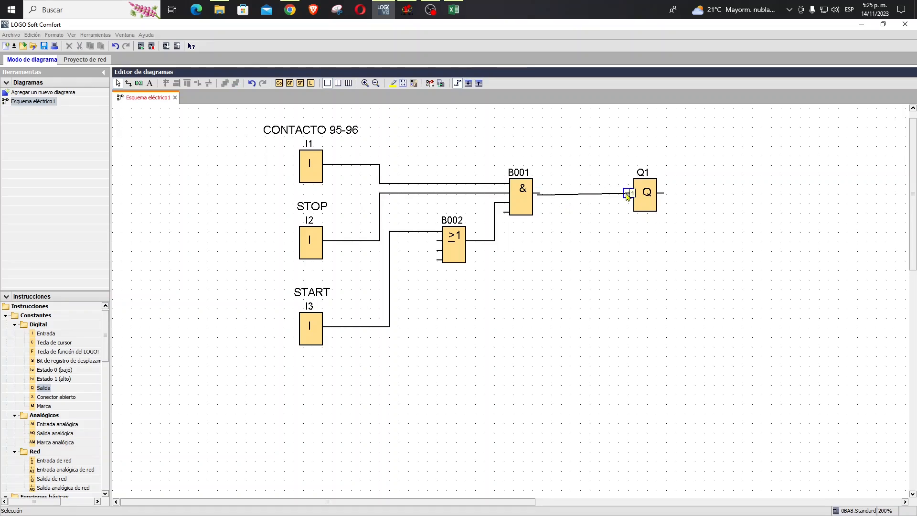
{"action": "double_click", "coordinate": [649, 206]}
{"action": "left_click", "coordinate": [451, 206]}
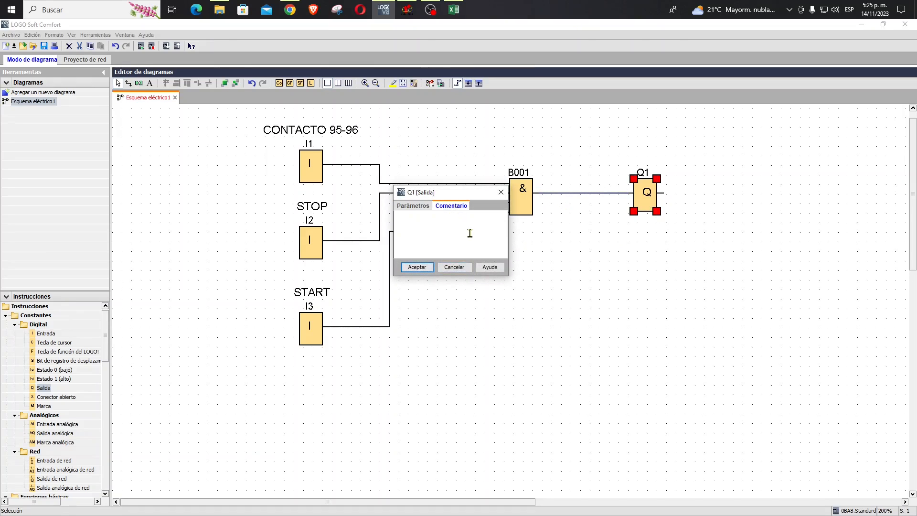
{"action": "type", "text": "MOTOR"}
{"action": "left_click", "coordinate": [417, 268]}
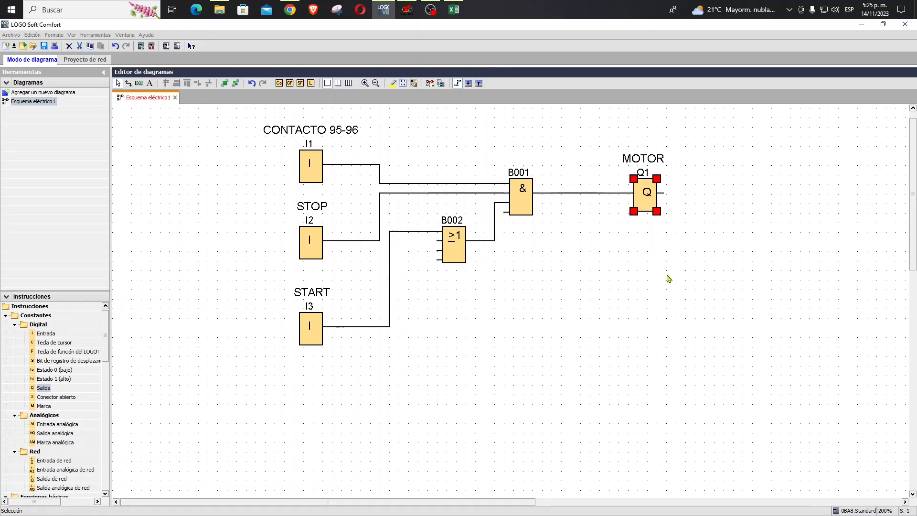
{"action": "left_click", "coordinate": [652, 230]}
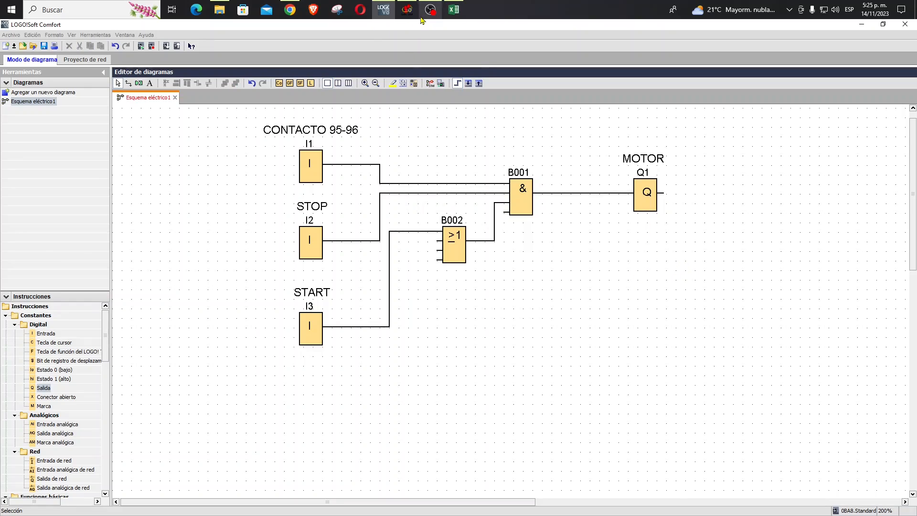
Check the parallel MOTOR contact in the CADe_SIMU circuit, then connect Q1's output to the second OR input in LOGO!Soft Comfort, routing the line below the blocks.
{"action": "left_click", "coordinate": [407, 9]}
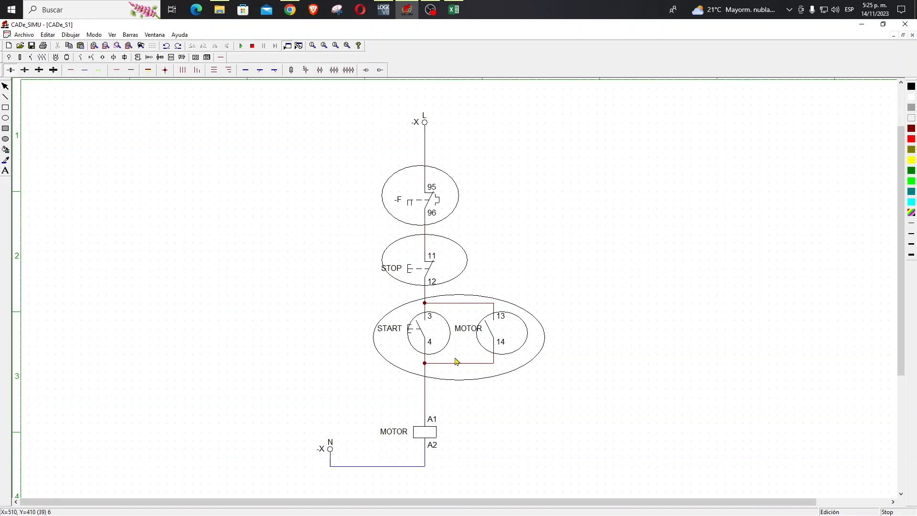
{"action": "left_click", "coordinate": [384, 10]}
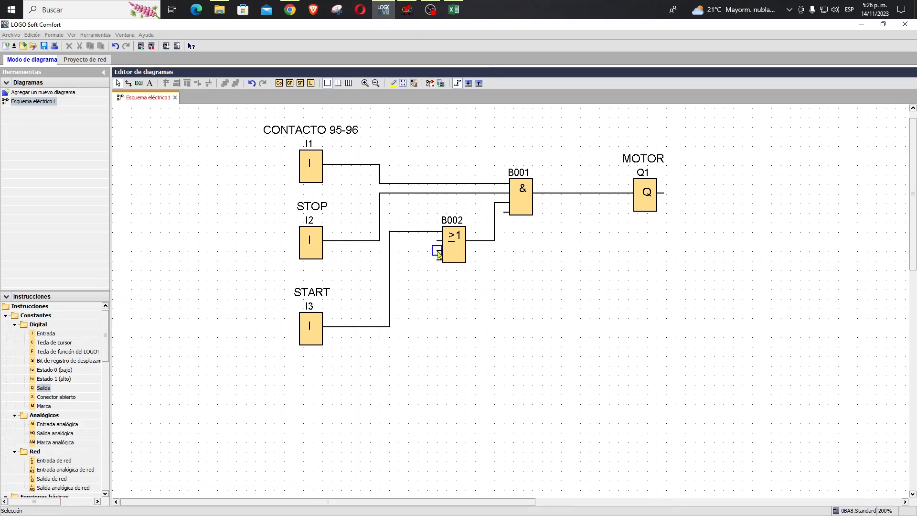
{"action": "mouse_move", "coordinate": [437, 240]}
{"action": "left_mouse_down"}
{"action": "mouse_move", "coordinate": [534, 382]}
{"action": "mouse_move", "coordinate": [683, 204]}
{"action": "mouse_move", "coordinate": [664, 194]}
{"action": "left_mouse_up"}
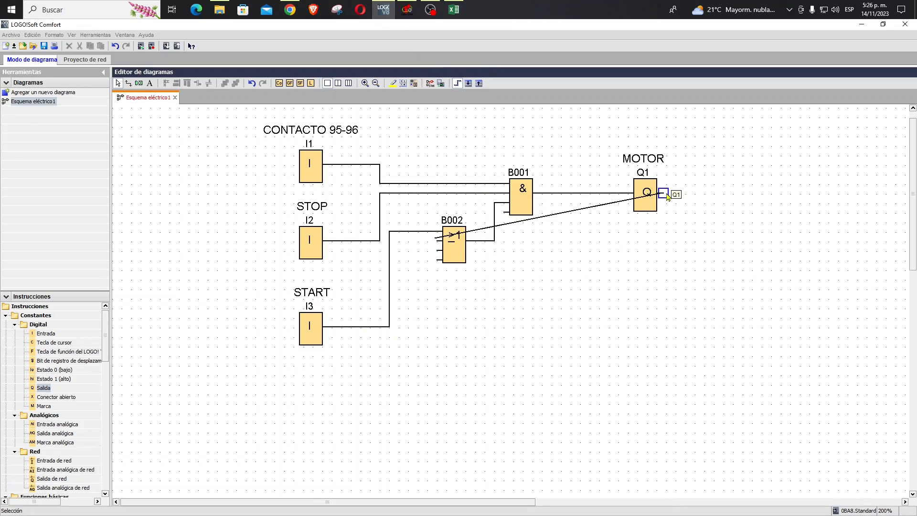
{"action": "left_click_drag", "start_coordinate": [538, 259], "coordinate": [542, 328]}
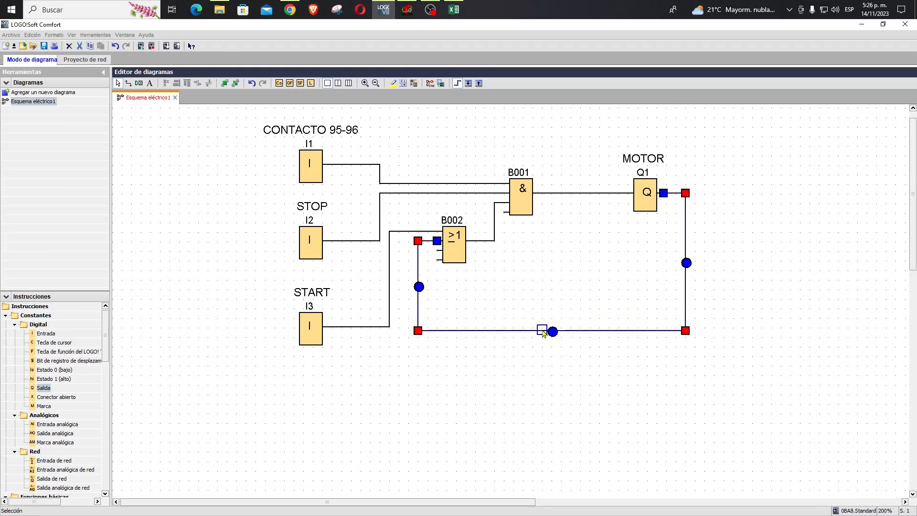
{"action": "left_click", "coordinate": [557, 294]}
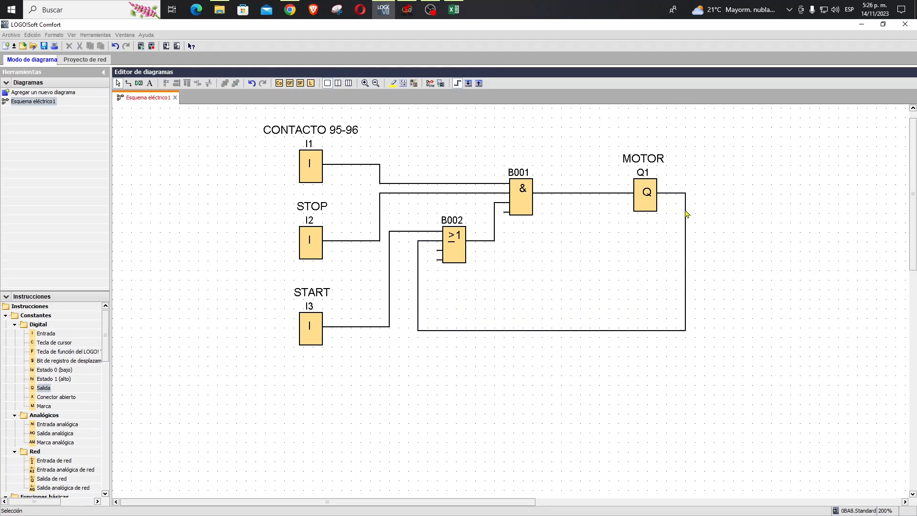
Compare the LOGO! diagram with the CADe_SIMU circuit and start its simulation.
{"action": "left_click", "coordinate": [406, 8]}
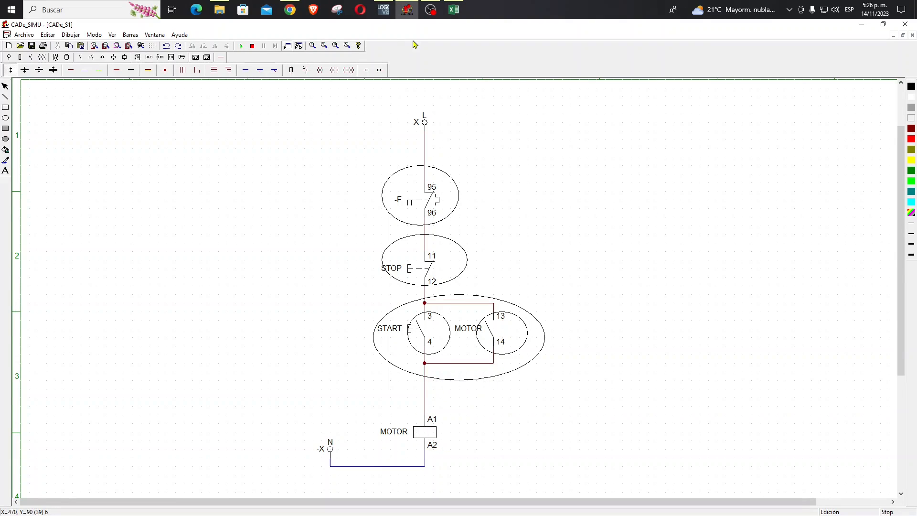
{"action": "left_click", "coordinate": [383, 11]}
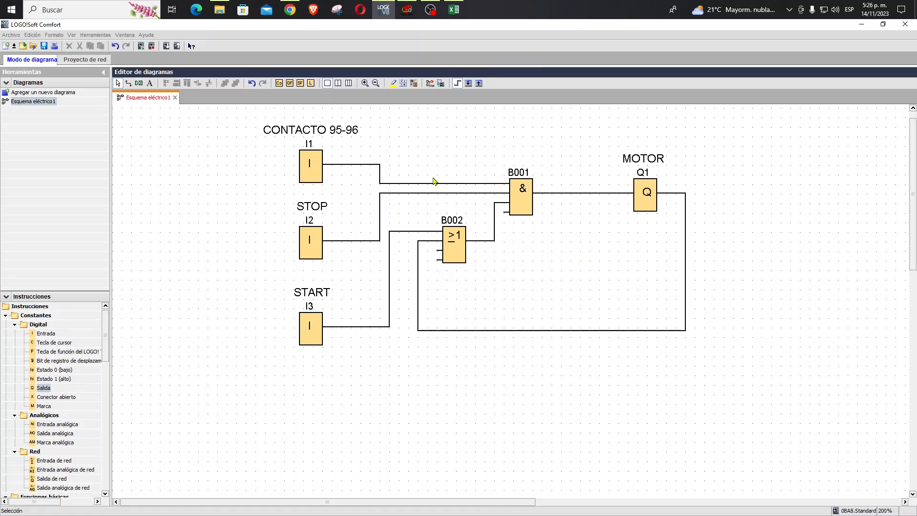
{"action": "left_click", "coordinate": [430, 84]}
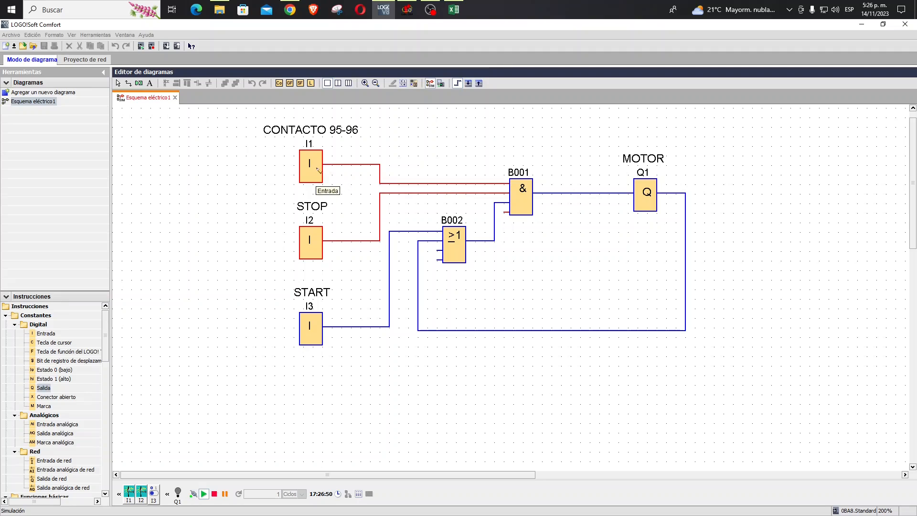
{"action": "left_click", "coordinate": [407, 10]}
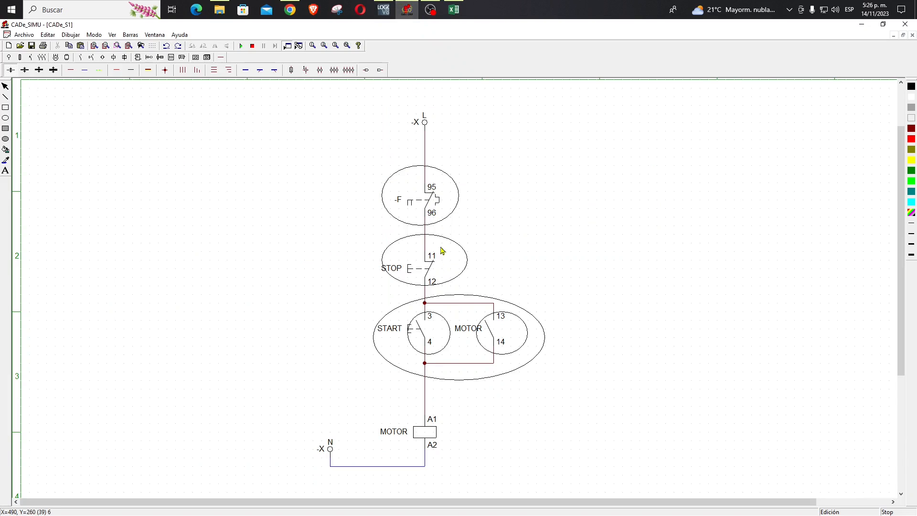
{"action": "left_click", "coordinate": [383, 10]}
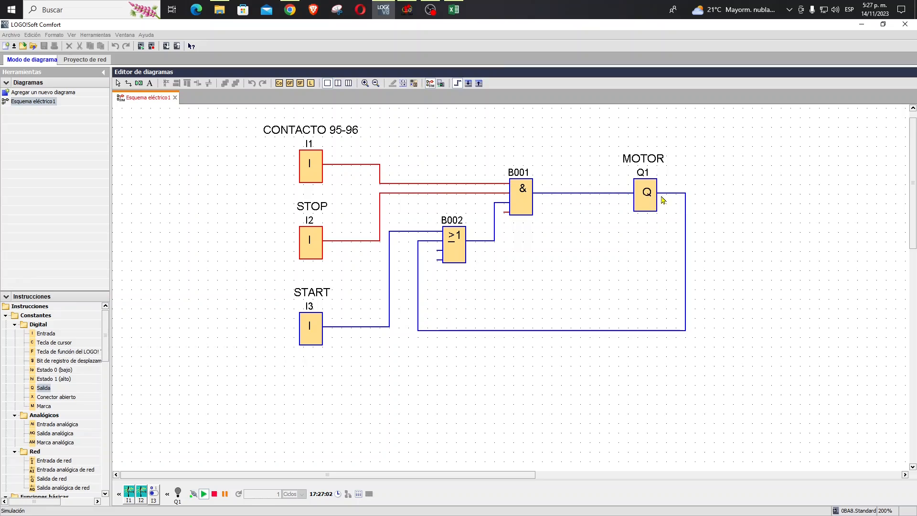
Test the simulated circuit by switching START on and off, operating contact 95-96, restarting and operating STOP, and end the simulation.
{"action": "left_click", "coordinate": [317, 331]}
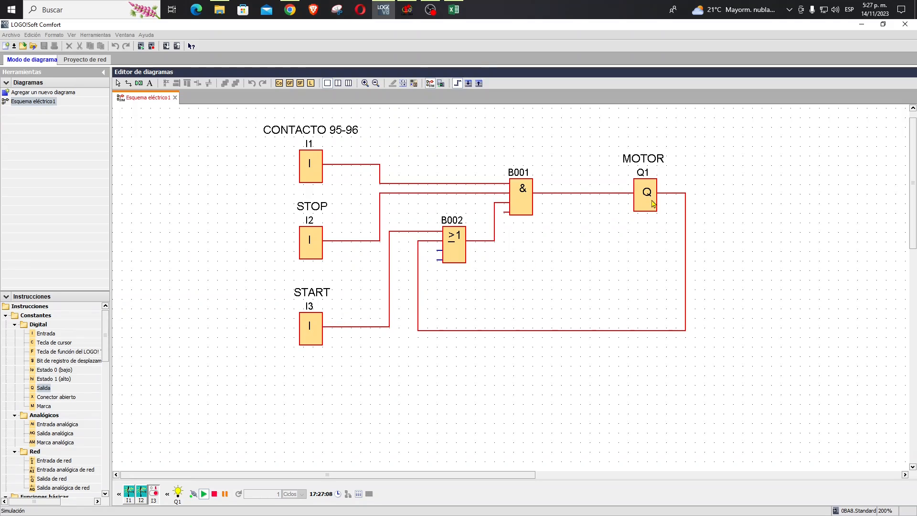
{"action": "left_click", "coordinate": [317, 332]}
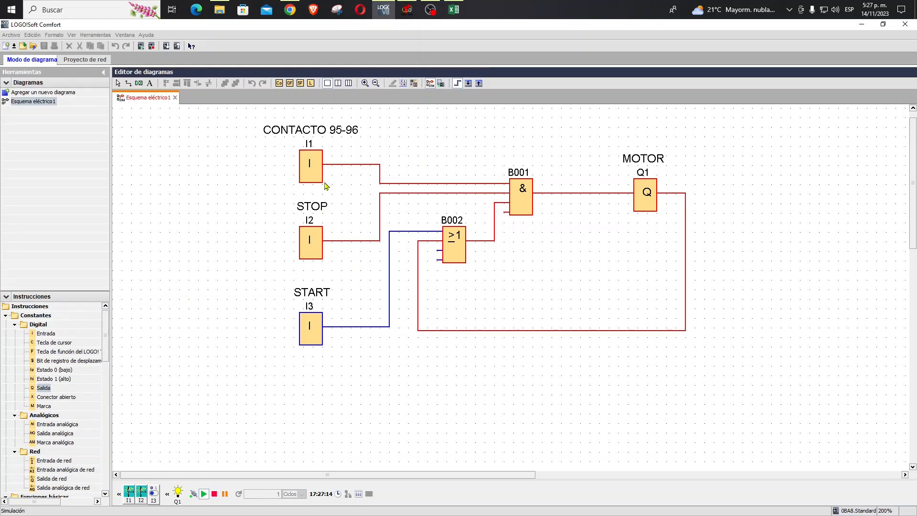
{"action": "left_click", "coordinate": [319, 172]}
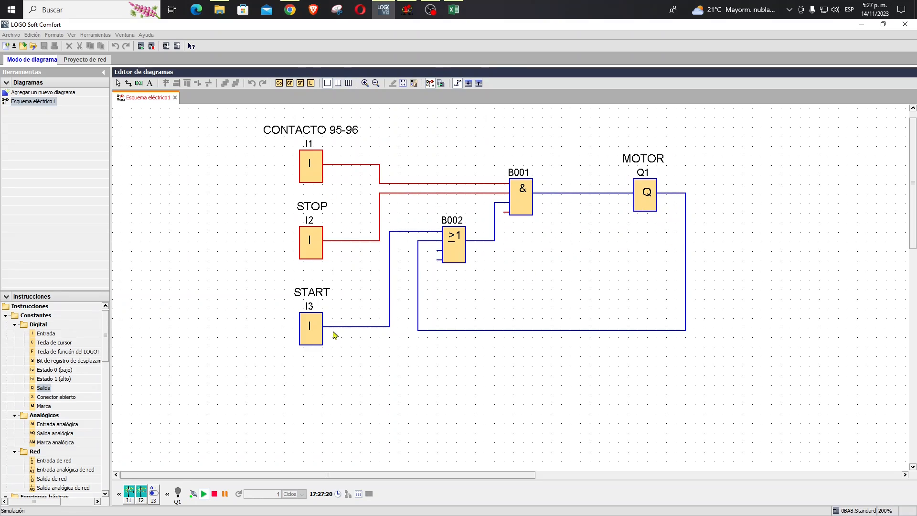
{"action": "left_click", "coordinate": [316, 329]}
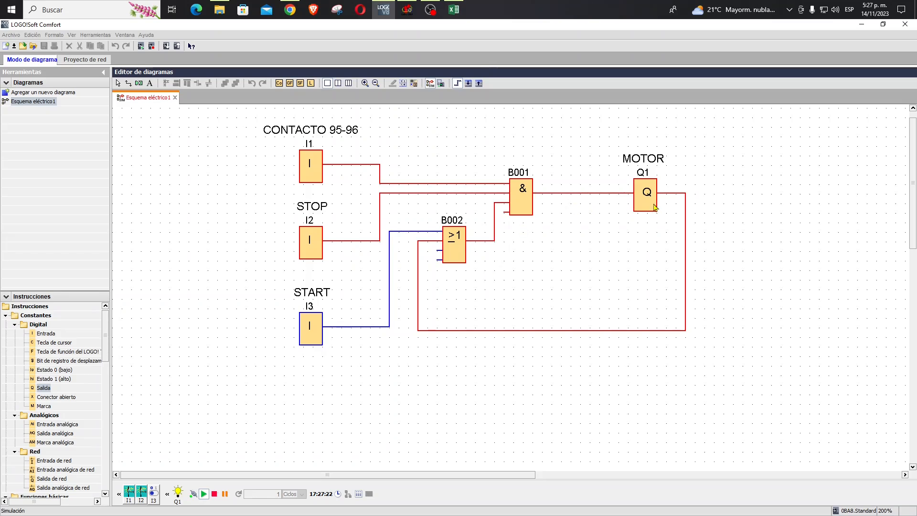
{"action": "left_click", "coordinate": [320, 243]}
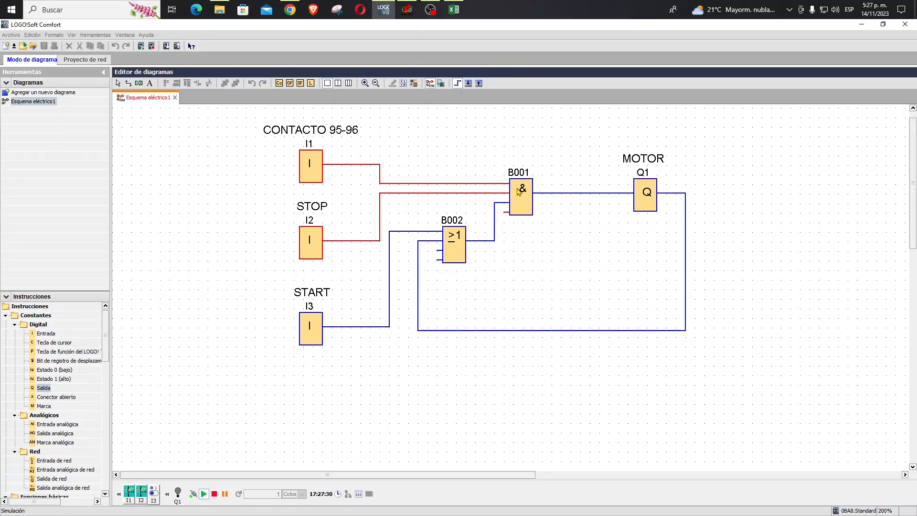
{"action": "left_click", "coordinate": [430, 84]}
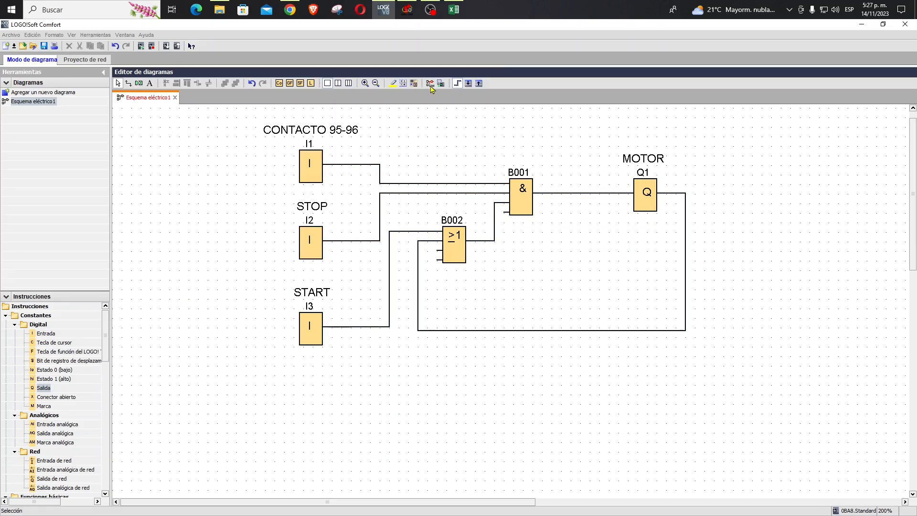
Set the simulation mode of the START input I3 to "Pulsador (contacto normalmente abierto)".
{"action": "double_click", "coordinate": [316, 340]}
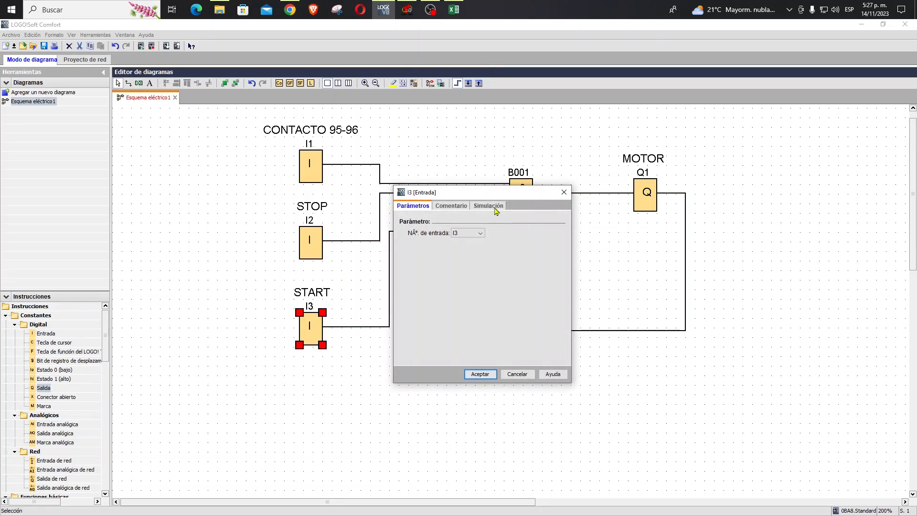
{"action": "left_click", "coordinate": [494, 209]}
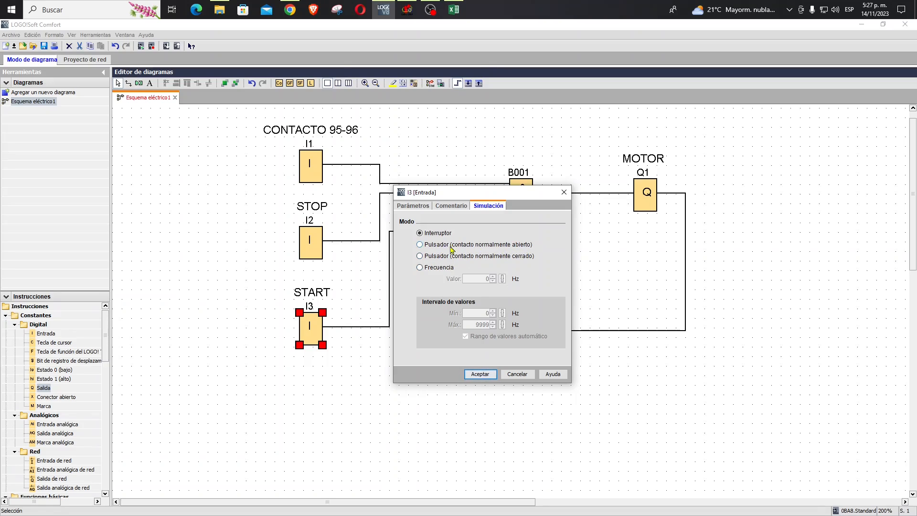
{"action": "left_click", "coordinate": [419, 244]}
{"action": "left_click", "coordinate": [480, 374]}
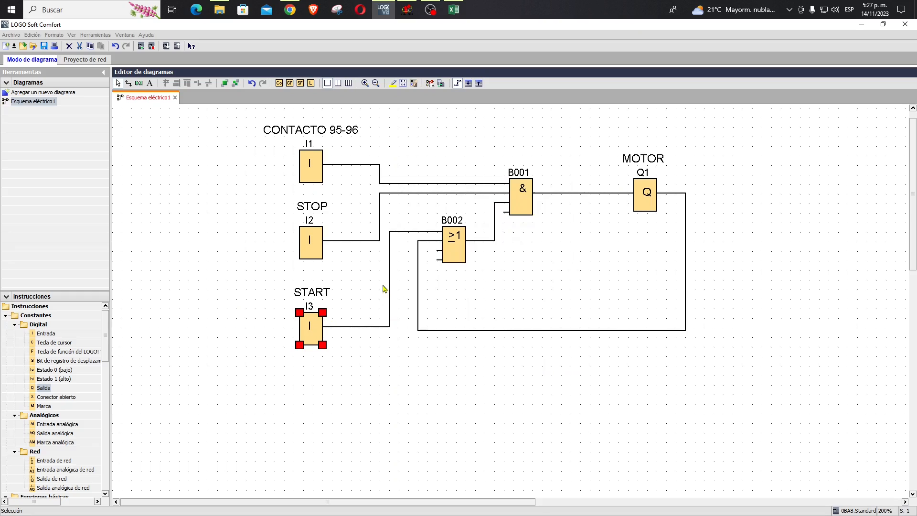
{"action": "left_click", "coordinate": [409, 258]}
Simulate the circuit with START as a pushbutton, stopping the motor once with contact 95-96 and once with STOP, and end the simulation.
{"action": "left_click", "coordinate": [429, 83]}
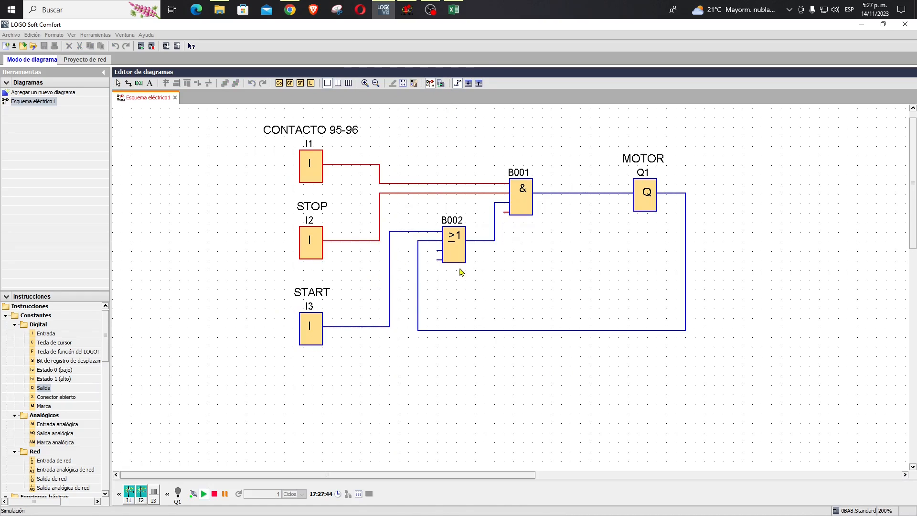
{"action": "left_click", "coordinate": [315, 341]}
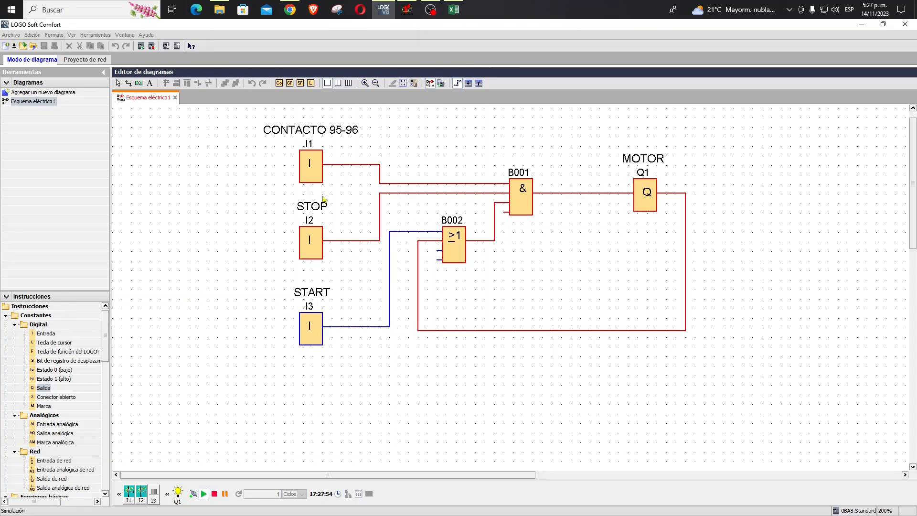
{"action": "left_click", "coordinate": [318, 176]}
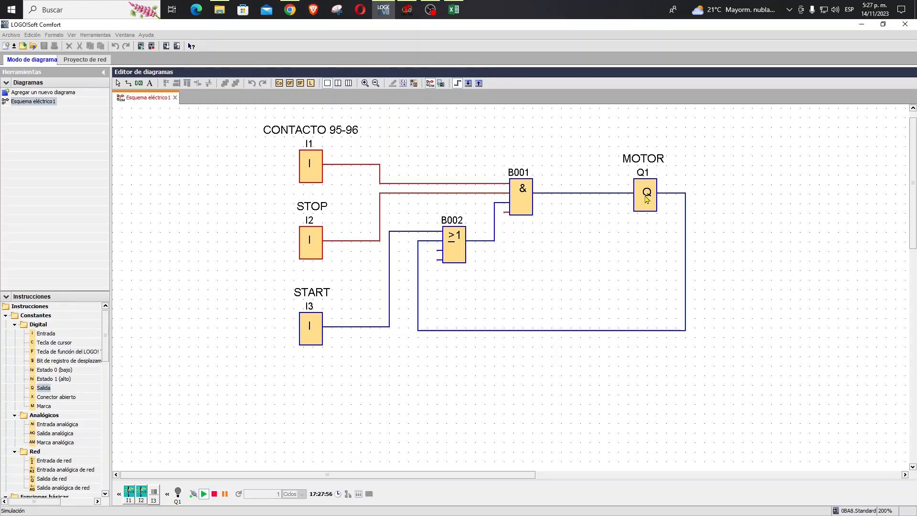
{"action": "left_click", "coordinate": [318, 329]}
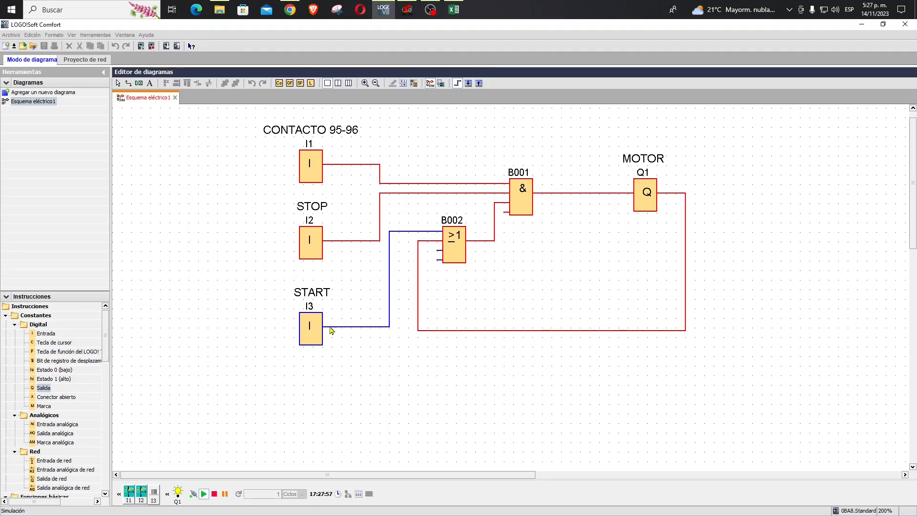
{"action": "left_click", "coordinate": [321, 244]}
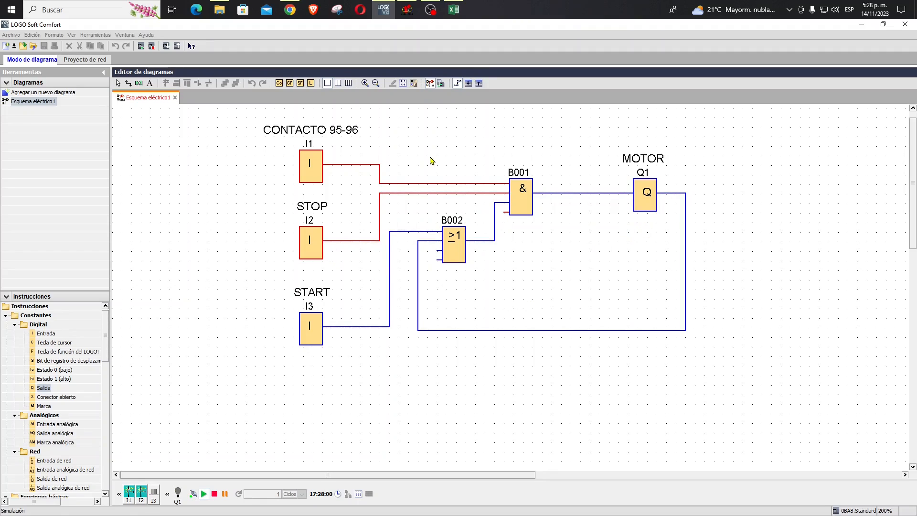
{"action": "left_click", "coordinate": [430, 84]}
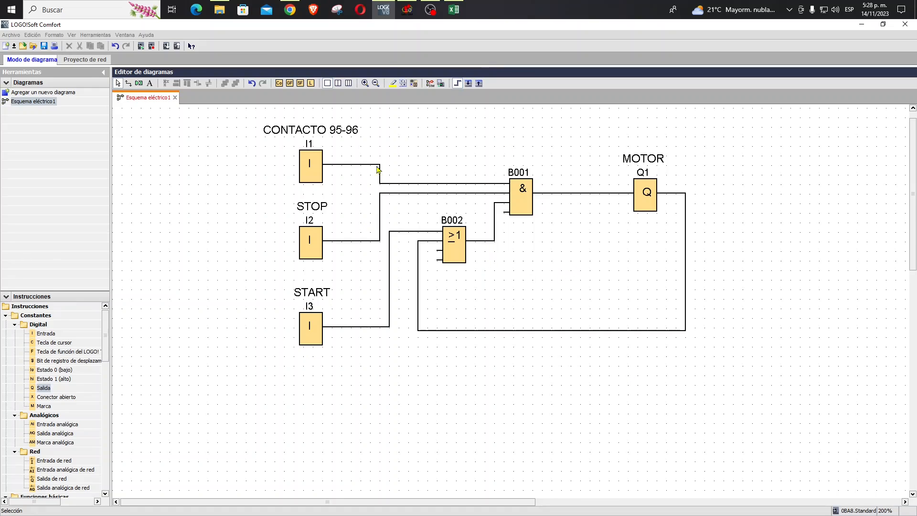
Review the CADe_SIMU circuit and the Excel table of LOGO! basic functions, and return to the LOGO!Soft Comfort diagram.
{"action": "left_click", "coordinate": [409, 13]}
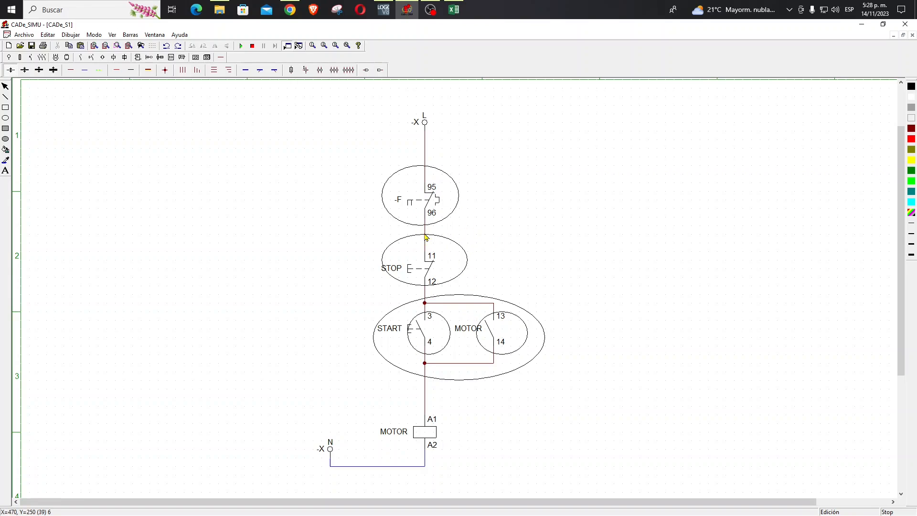
{"action": "left_click", "coordinate": [454, 10]}
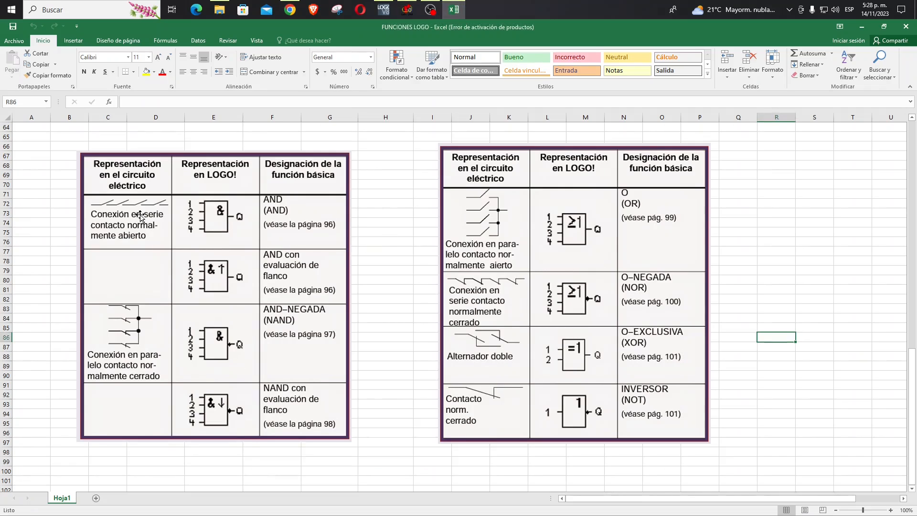
{"action": "left_click", "coordinate": [383, 10]}
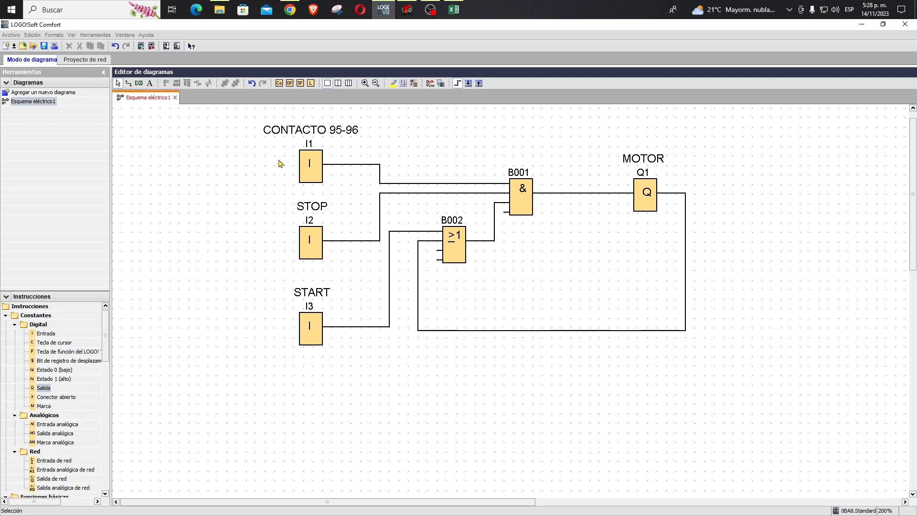